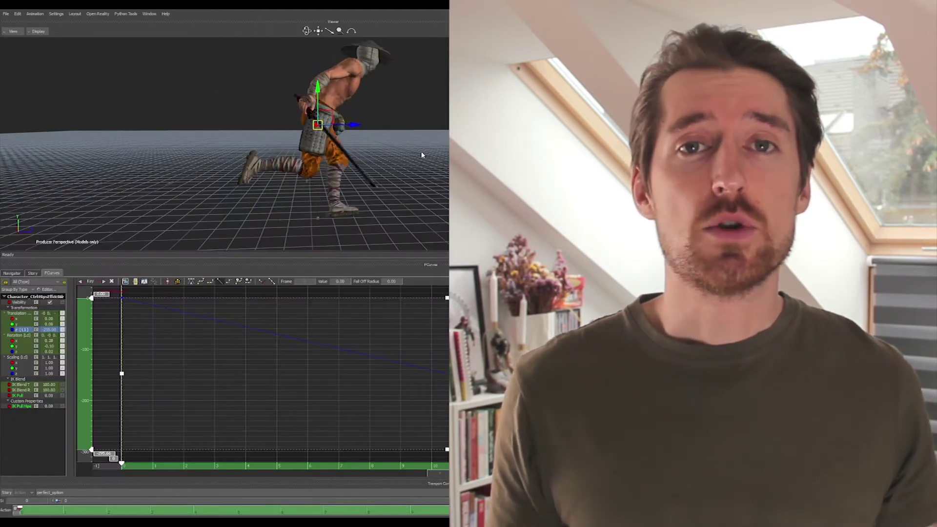
Step: Deselect the hips control, switch the viewer to Producer Perspective, and select the character
{"action": "left_click", "coordinate": [432, 161]}
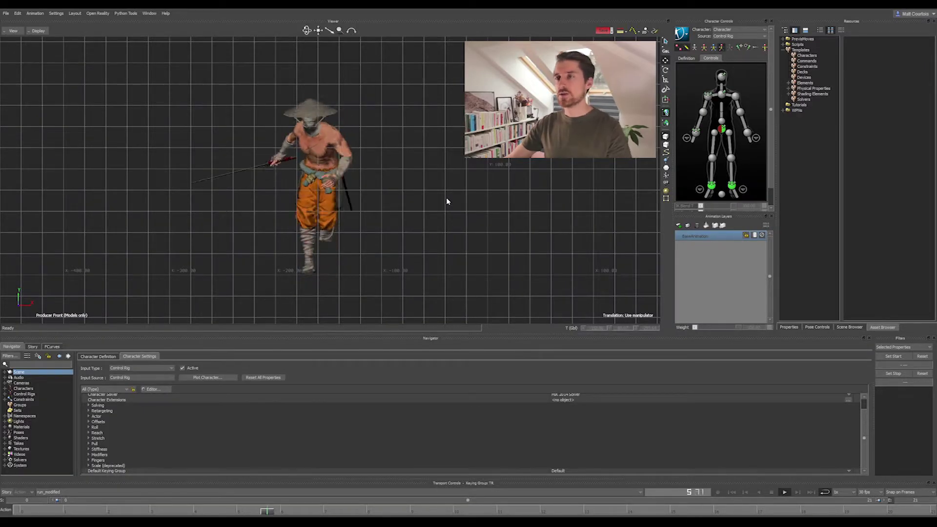
{"action": "key", "text": "ctrl+e"}
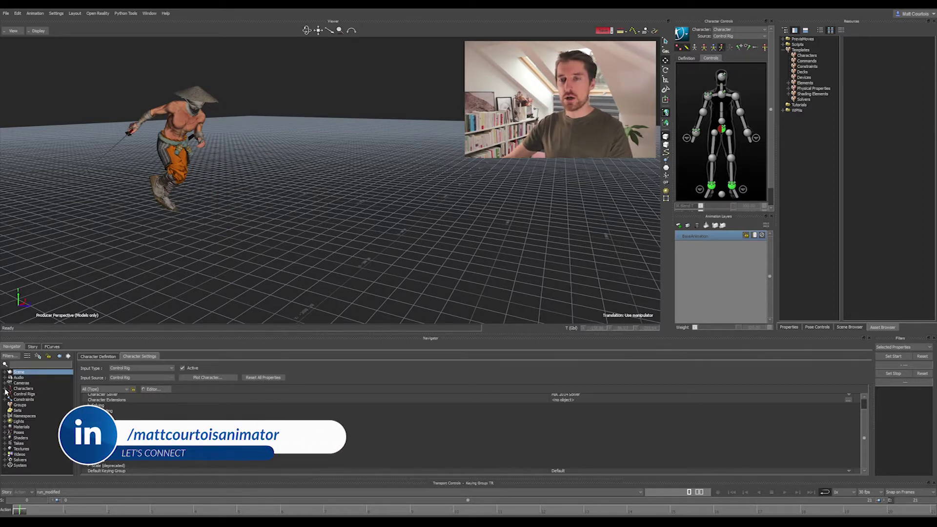
{"action": "left_click", "coordinate": [28, 393]}
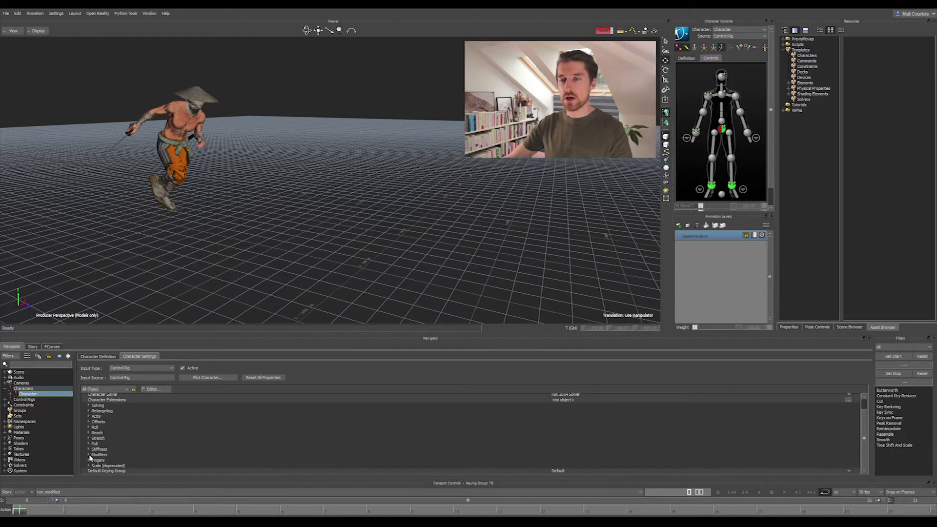
Step: Expand Modifiers > In Place in Character Settings and enable Lock X, Lock Y and Lock Z
{"action": "left_click", "coordinate": [89, 455]}
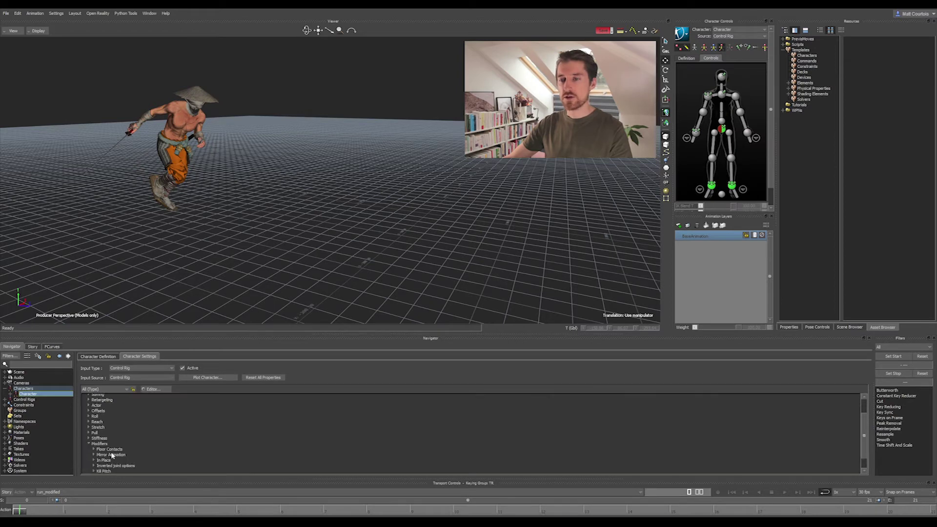
{"action": "scroll", "coordinate": [112, 456], "scroll_direction": "down", "scroll_amount": 1}
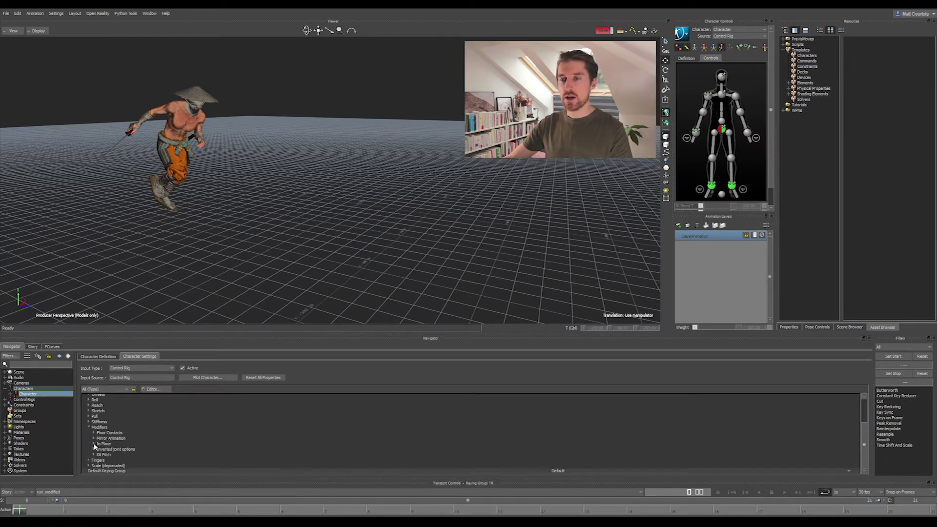
{"action": "left_click", "coordinate": [94, 444]}
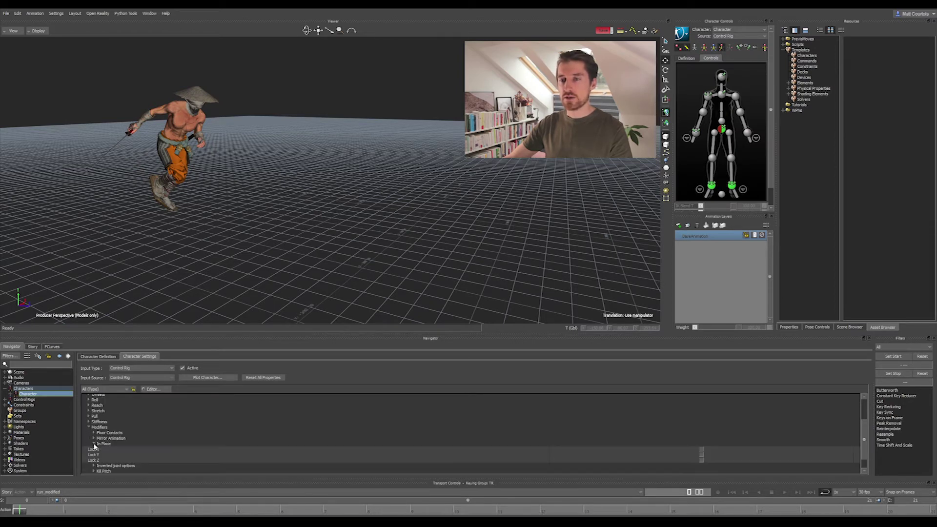
{"action": "left_click", "coordinate": [701, 449]}
{"action": "left_click", "coordinate": [701, 454]}
{"action": "left_click", "coordinate": [701, 460]}
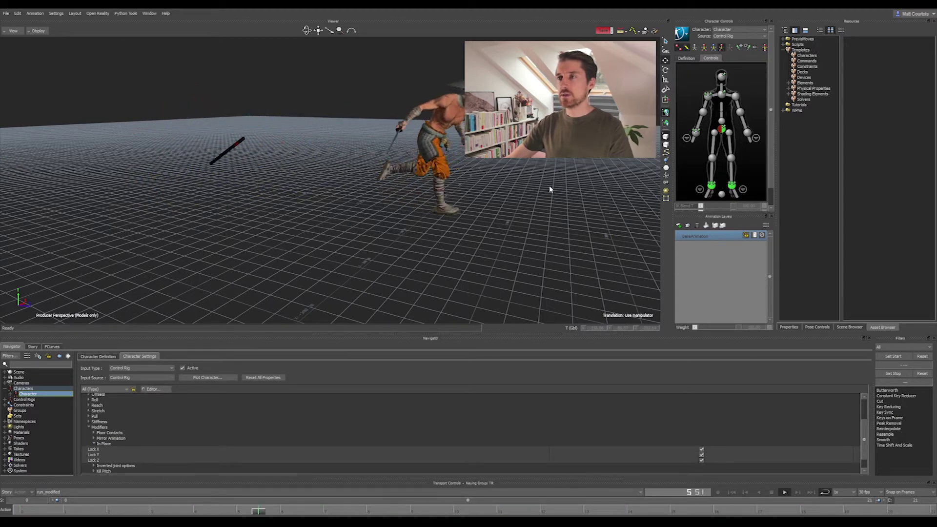
{"action": "left_click_drag", "start_coordinate": [550, 189], "coordinate": [531, 185]}
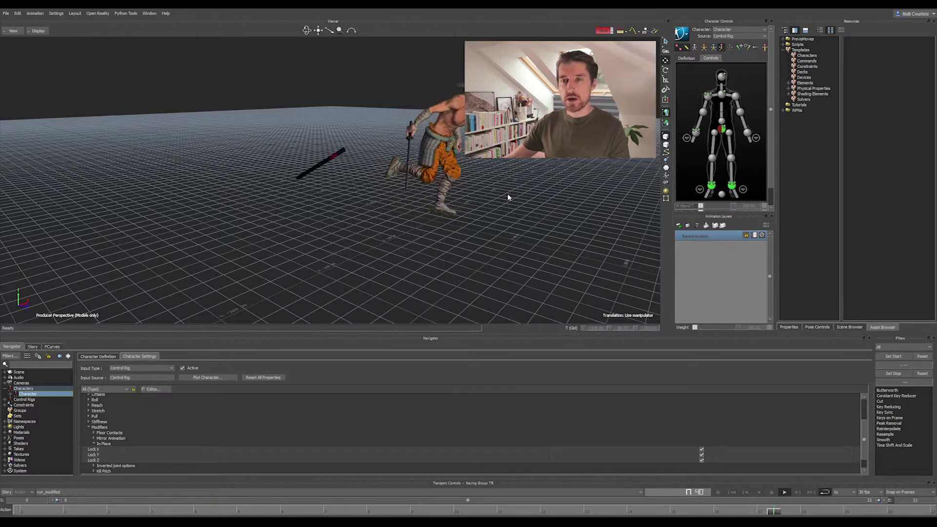
{"action": "left_click_drag", "start_coordinate": [423, 220], "coordinate": [506, 227], "text": "ctrl+shift"}
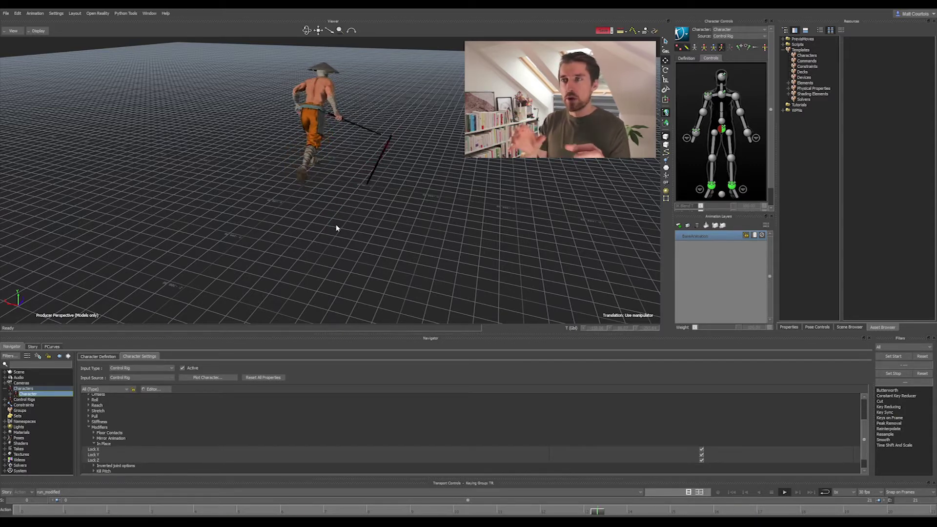
Step: Release Lock X, turn on X-Ray, and plot all properties onto the control rig
{"action": "left_click", "coordinate": [702, 450]}
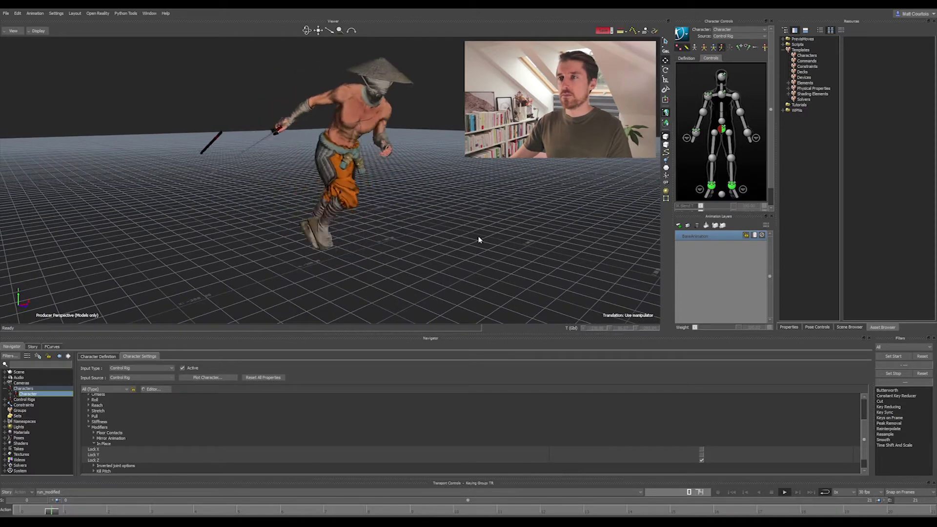
{"action": "key", "text": "ctrl+a"}
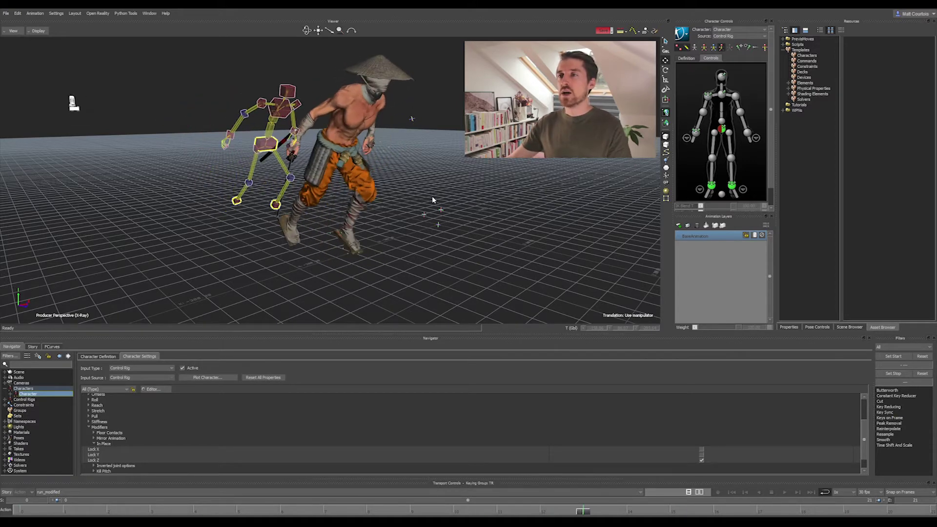
{"action": "left_click", "coordinate": [36, 15]}
{"action": "left_click", "coordinate": [49, 21]}
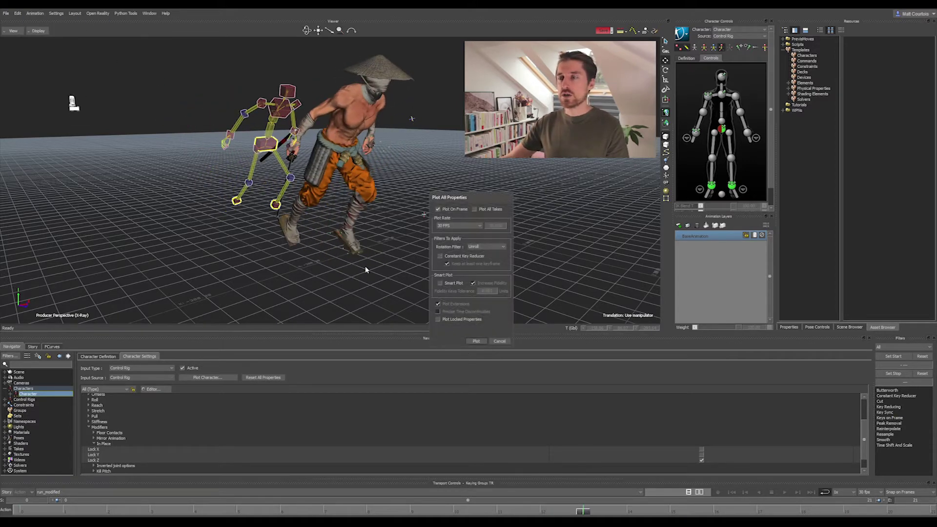
{"action": "left_click", "coordinate": [476, 342]}
Step: Release Lock Z and play back the baked run
{"action": "left_click", "coordinate": [701, 460]}
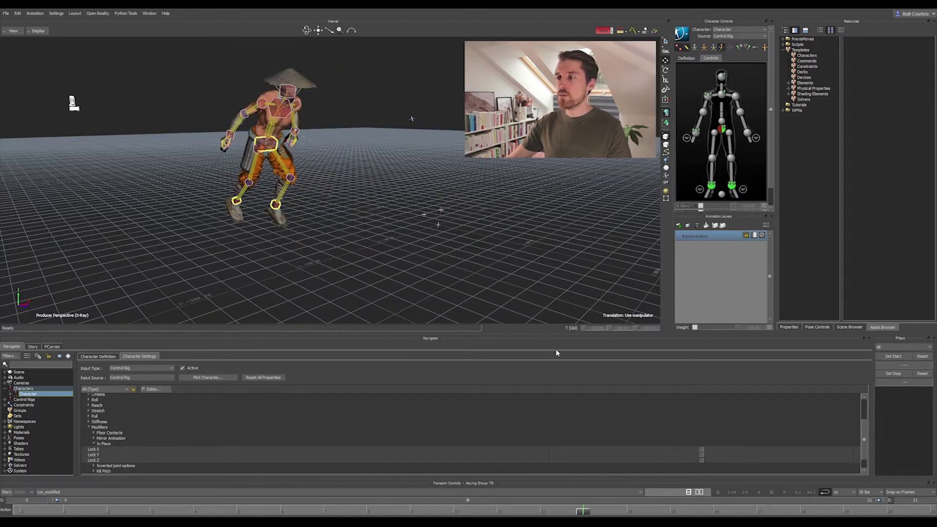
{"action": "key", "text": "space"}
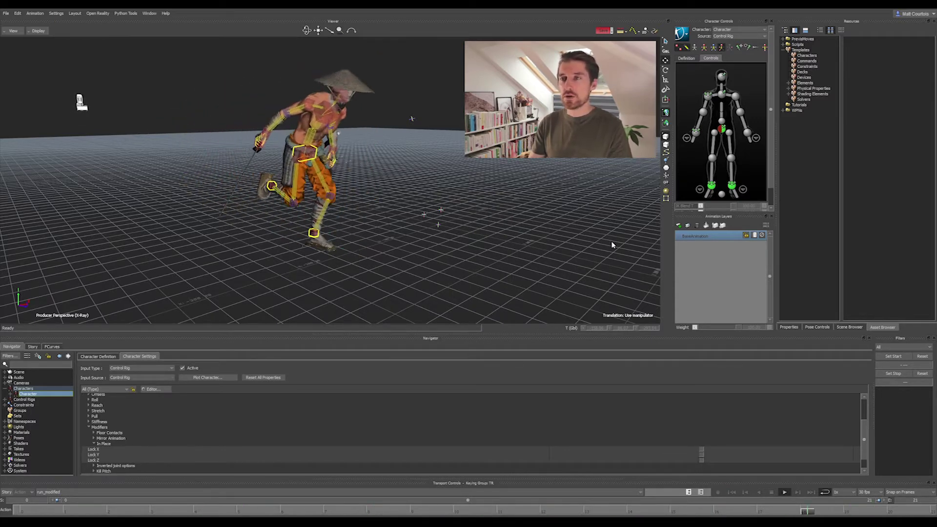
{"action": "key", "text": "space"}
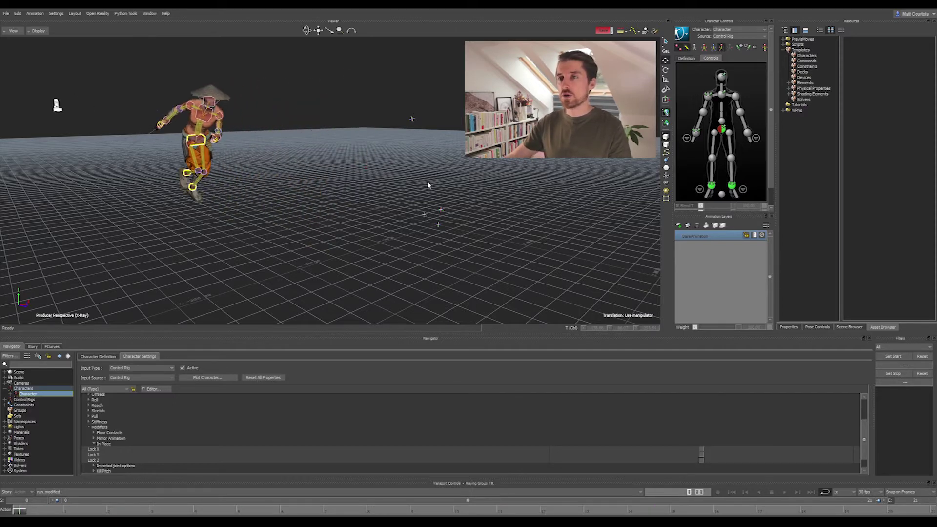
Step: Create a new take copying the current animation and rename Take 007 to 'in_place_lock_option'
{"action": "left_click", "coordinate": [54, 494]}
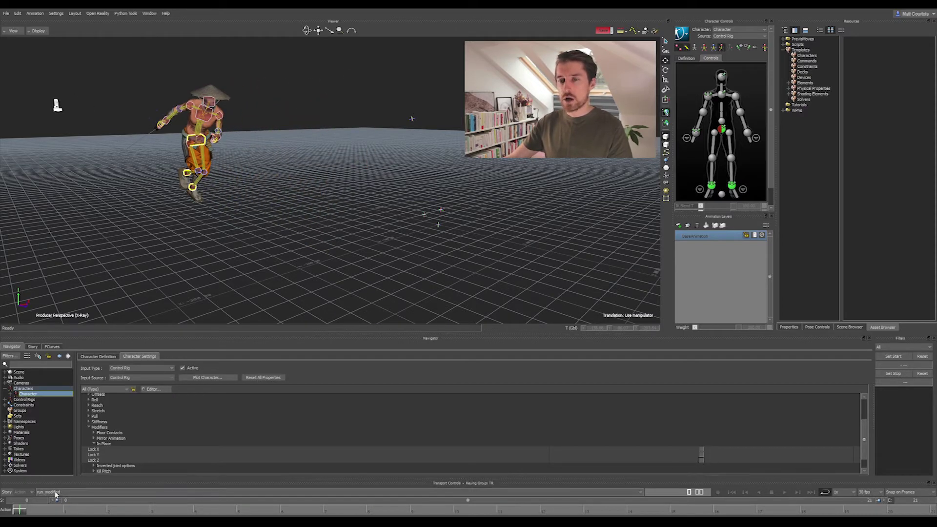
{"action": "left_click", "coordinate": [58, 508]}
{"action": "left_click", "coordinate": [432, 285]}
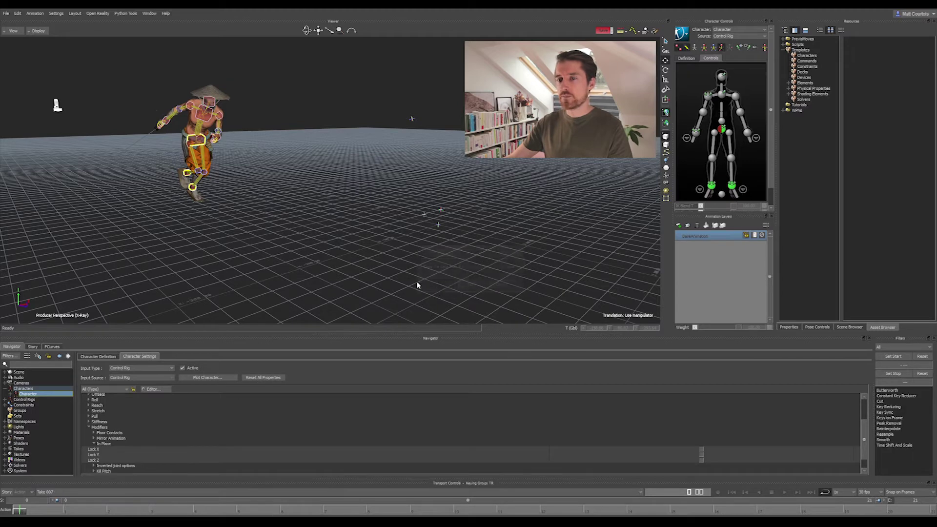
{"action": "left_click", "coordinate": [849, 327]}
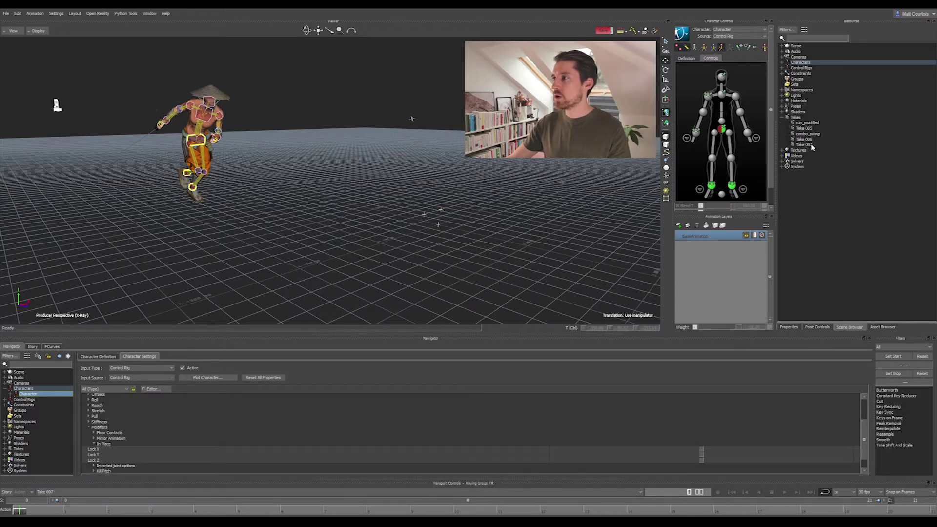
{"action": "right_click", "coordinate": [811, 144]}
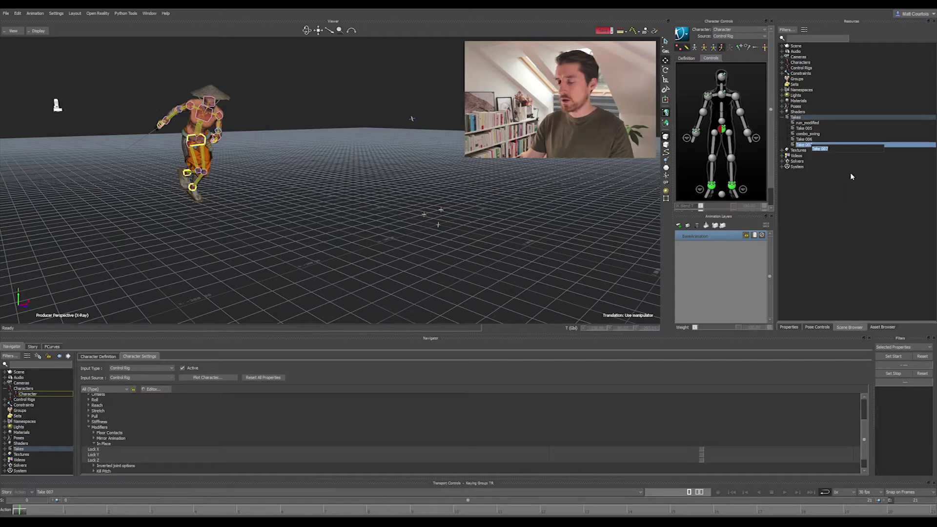
{"action": "type", "text": "in_pla"}
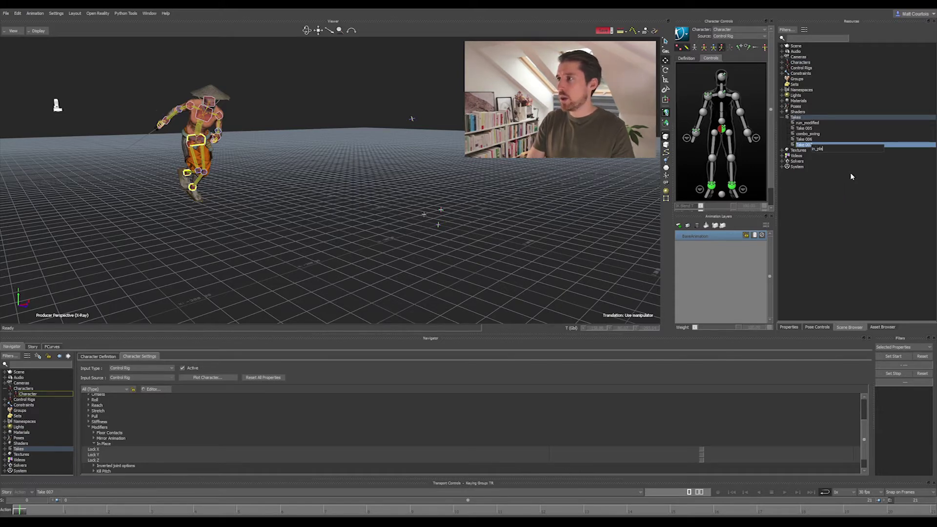
{"action": "type", "text": "ce_"}
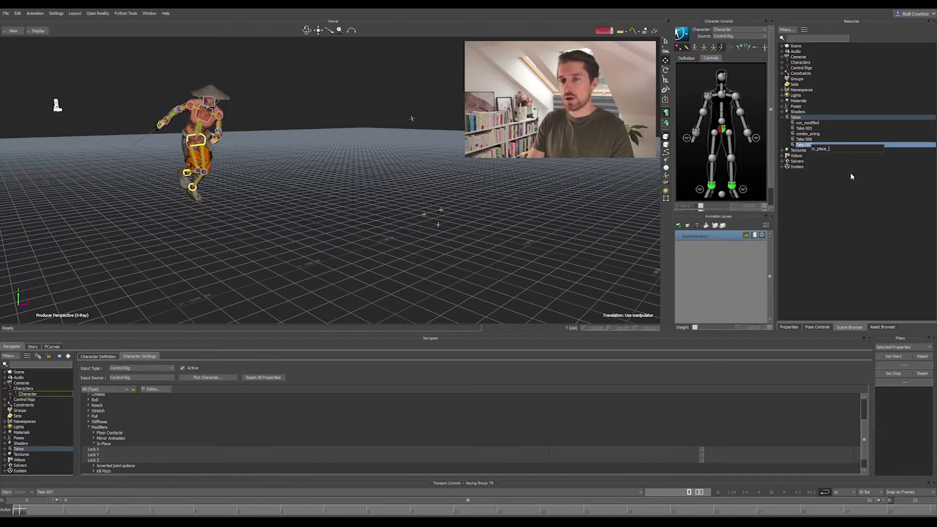
{"action": "type", "text": "lock_"}
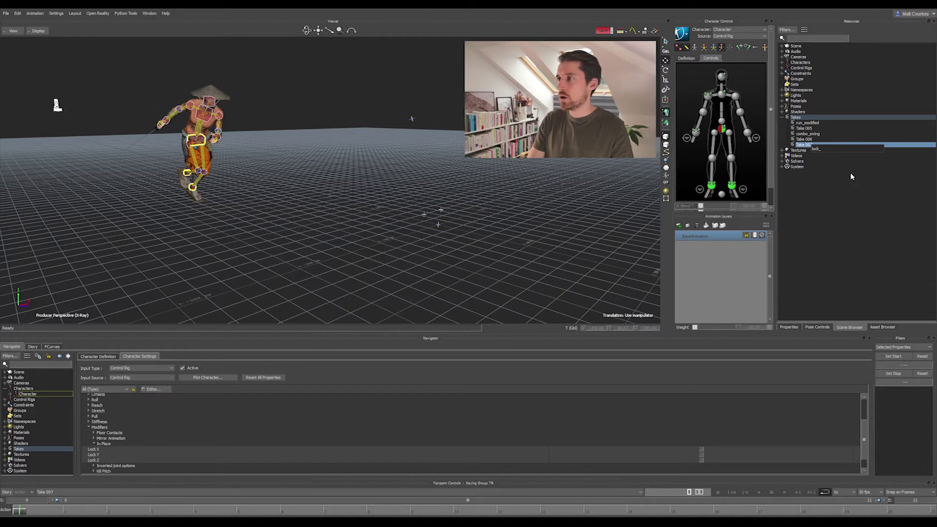
{"action": "type", "text": "option"}
{"action": "key", "text": "Return"}
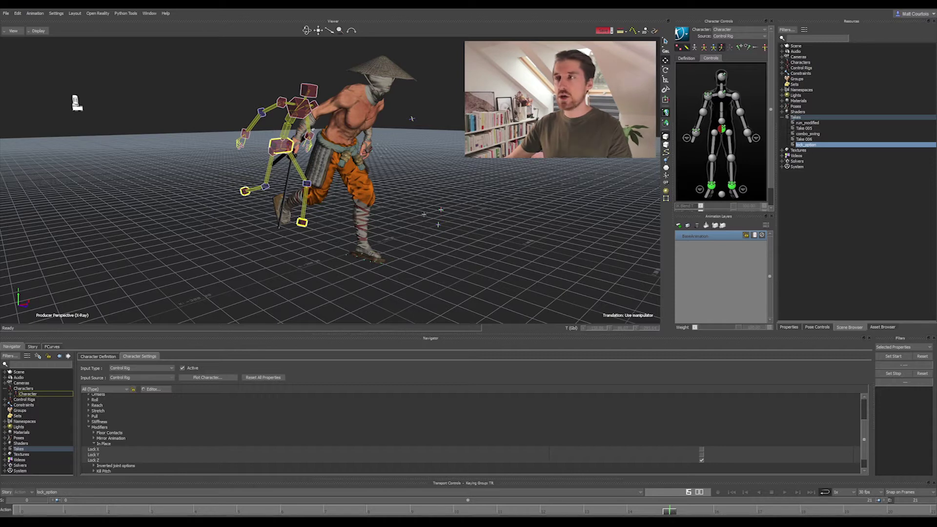
Step: From Character Controls, Bake (Plot) To Skeleton, then Bake (Plot) To Control Rig
{"action": "left_click", "coordinate": [683, 33]}
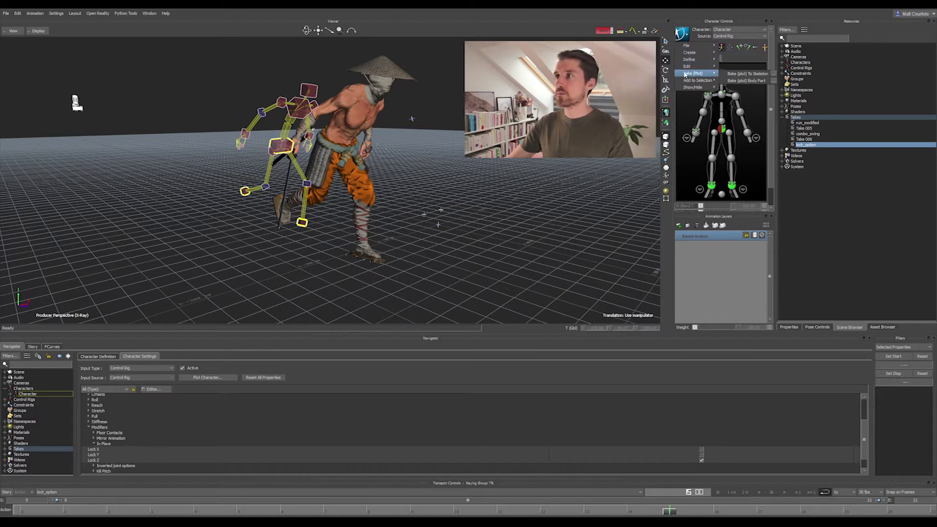
{"action": "left_click", "coordinate": [746, 73]}
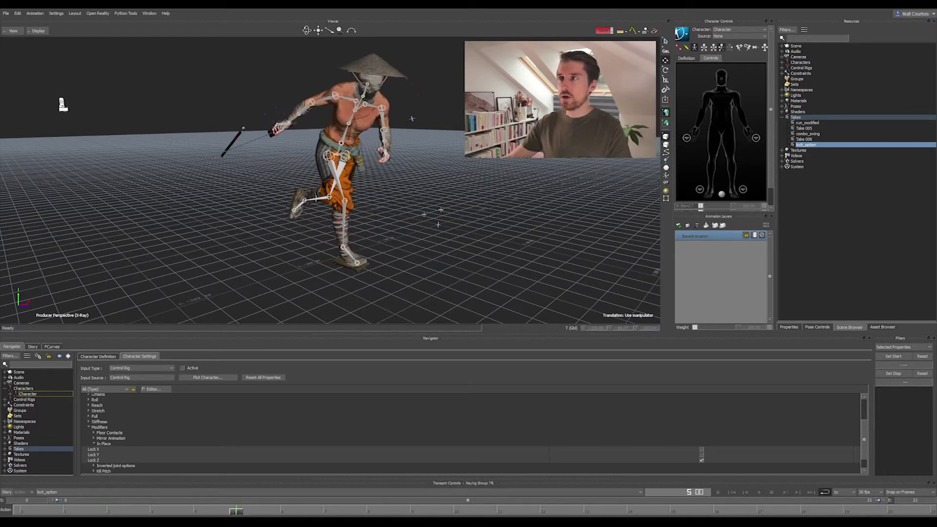
{"action": "left_click", "coordinate": [685, 33]}
{"action": "mouse_move", "coordinate": [694, 74]}
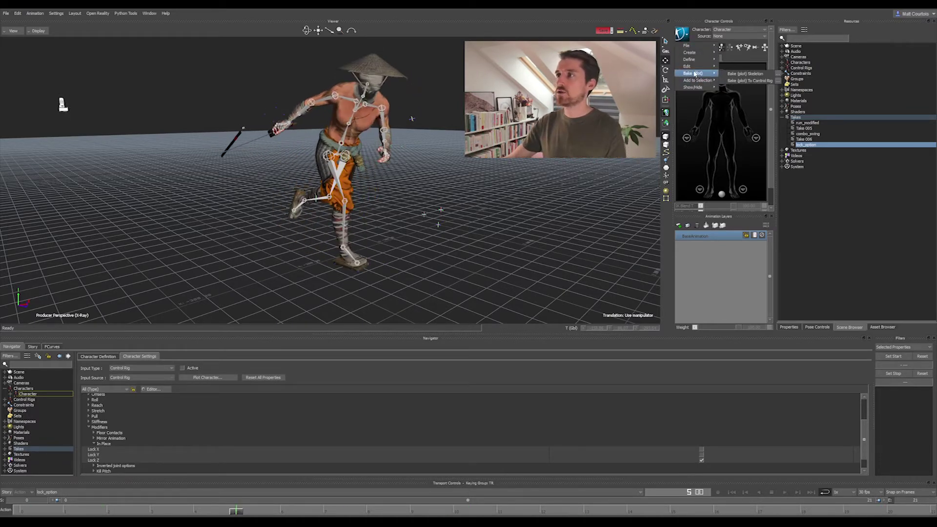
{"action": "left_click", "coordinate": [739, 81]}
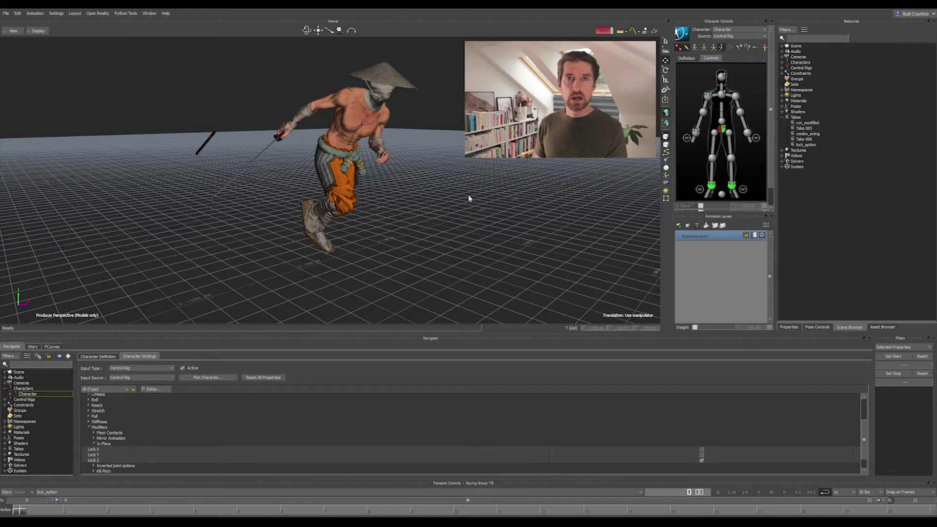
Step: Switch to the run_modified take, play it, and turn off In Place Lock Z
{"action": "left_click", "coordinate": [60, 493]}
{"action": "left_click", "coordinate": [58, 484]}
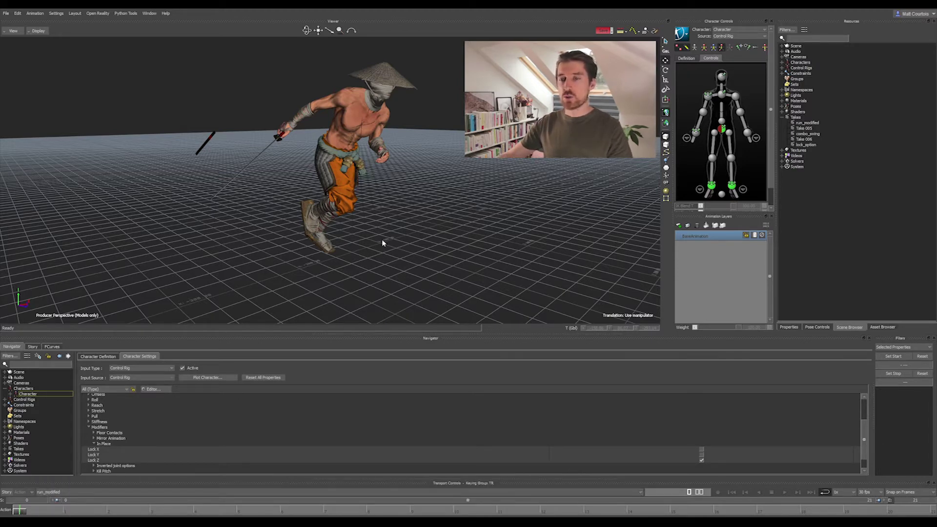
{"action": "key", "text": "space"}
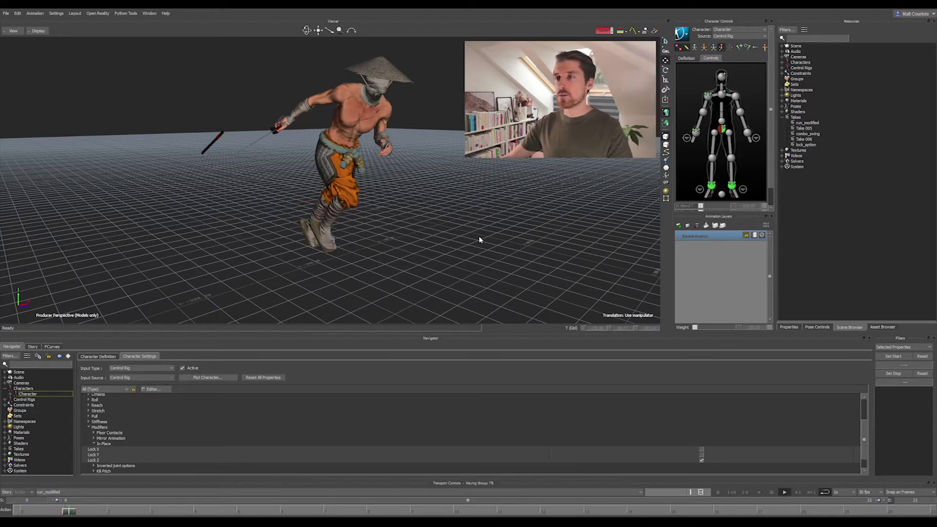
{"action": "left_click", "coordinate": [701, 460]}
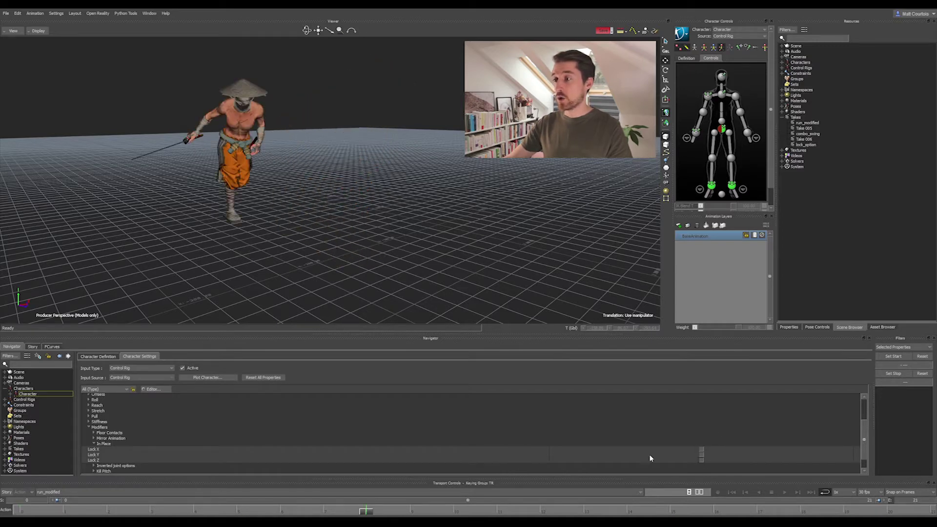
{"action": "left_click", "coordinate": [89, 427]}
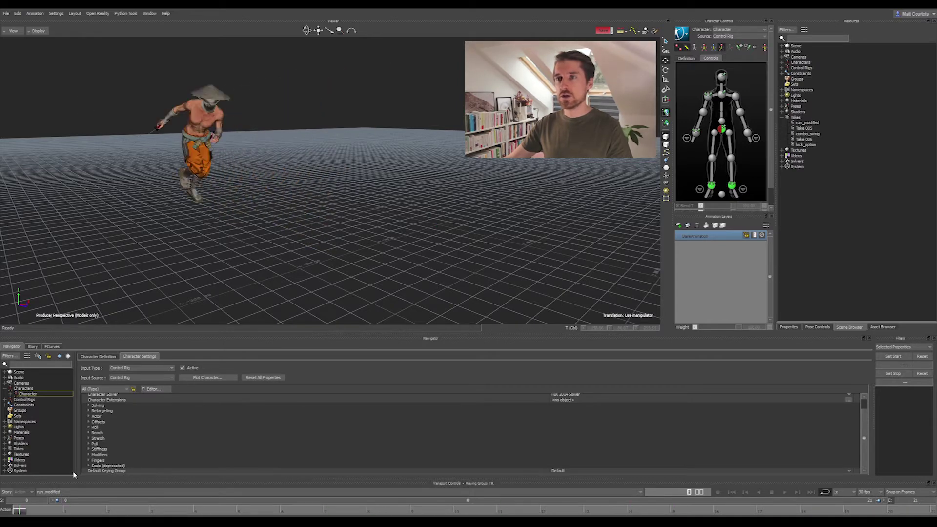
Step: Create a new take copying the current data and rename Take 007 to 'skeleton_option'
{"action": "left_click", "coordinate": [58, 493]}
{"action": "left_click", "coordinate": [53, 510]}
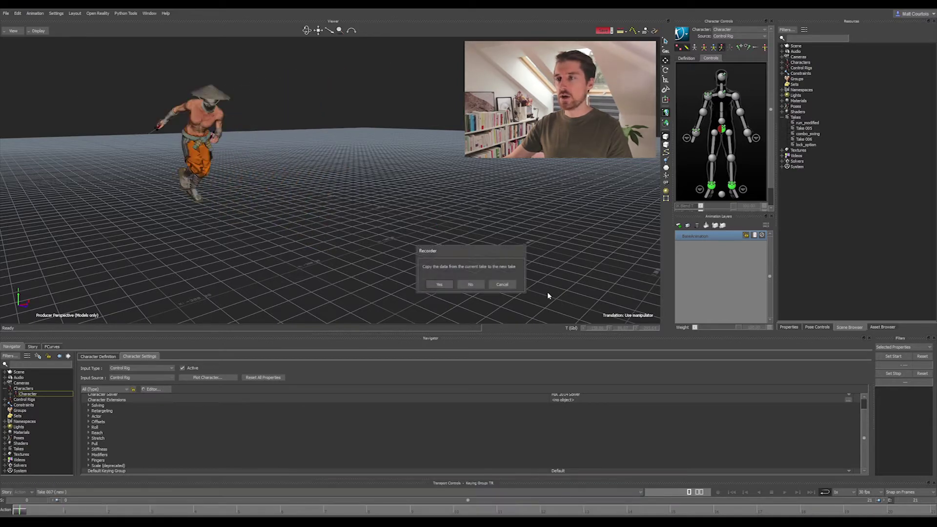
{"action": "left_click", "coordinate": [439, 285]}
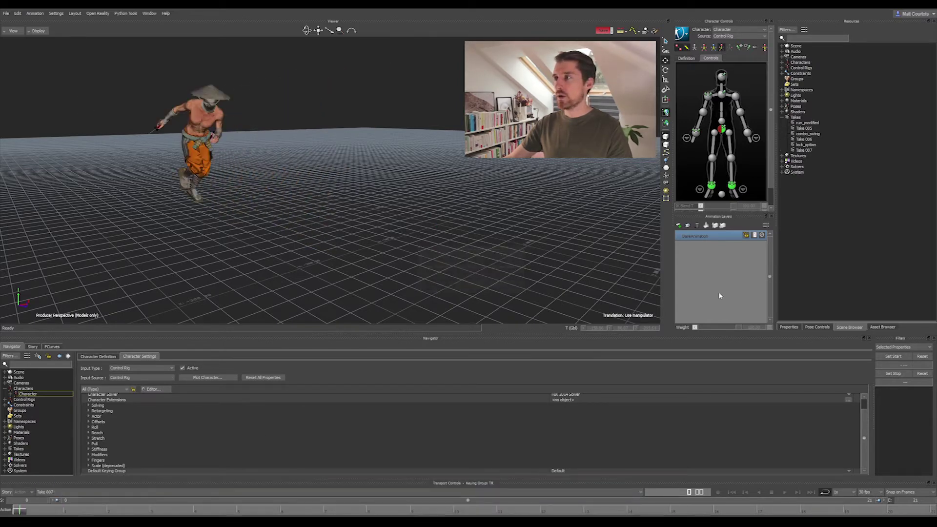
{"action": "right_click", "coordinate": [811, 152]}
{"action": "left_click", "coordinate": [832, 174]}
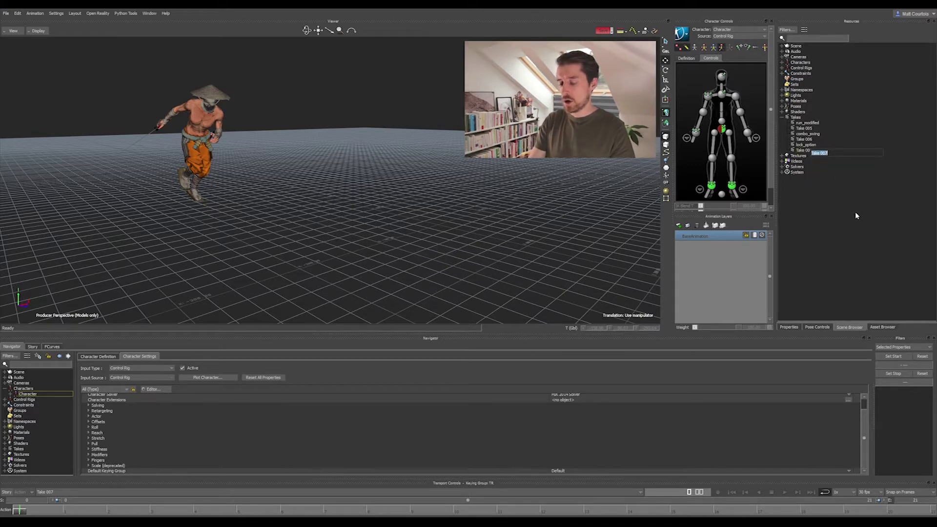
{"action": "type", "text": "skeleton"}
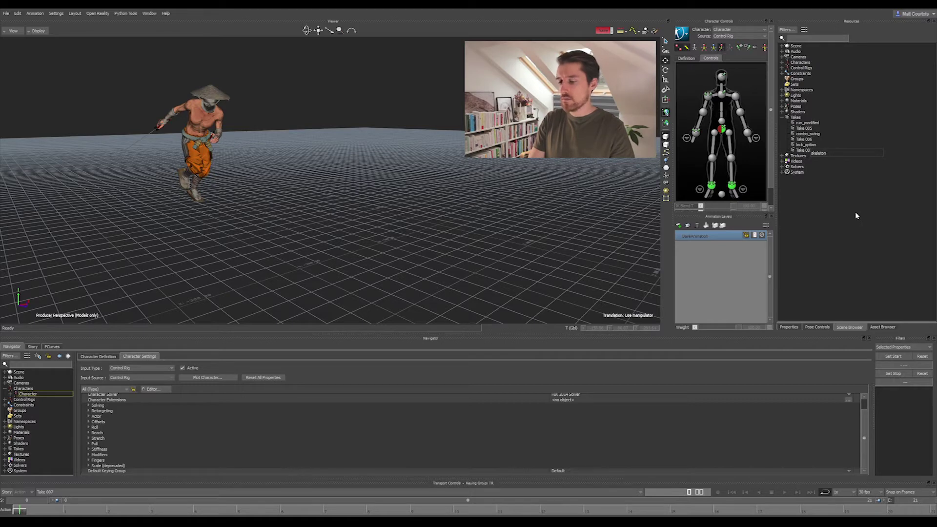
{"action": "type", "text": "_option"}
{"action": "key", "text": "Return"}
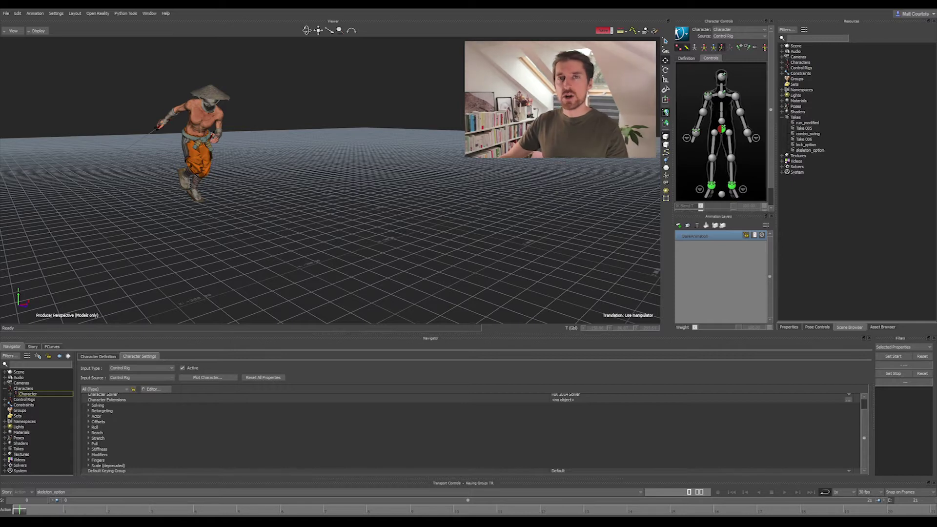
Step: Bake the skeleton_option run onto the skeleton via Character Controls
{"action": "left_click", "coordinate": [681, 33]}
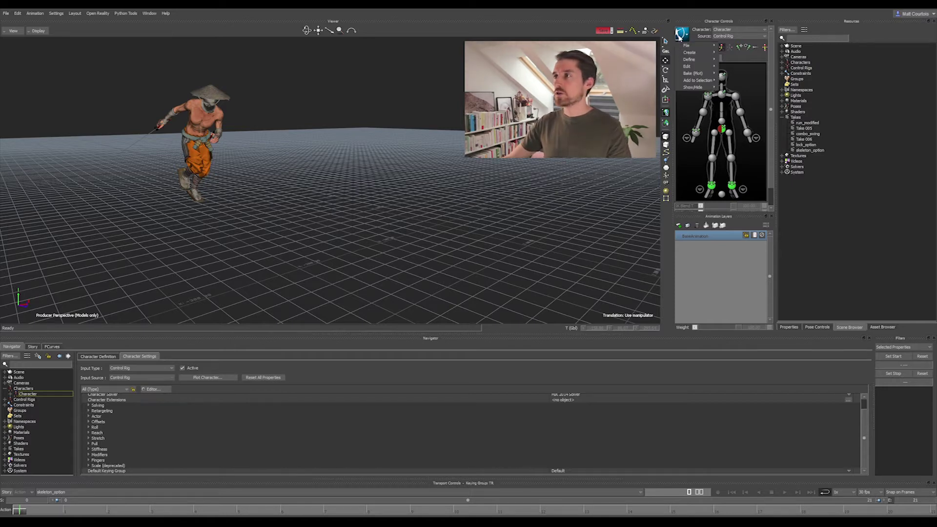
{"action": "mouse_move", "coordinate": [695, 73]}
{"action": "left_click", "coordinate": [735, 74]}
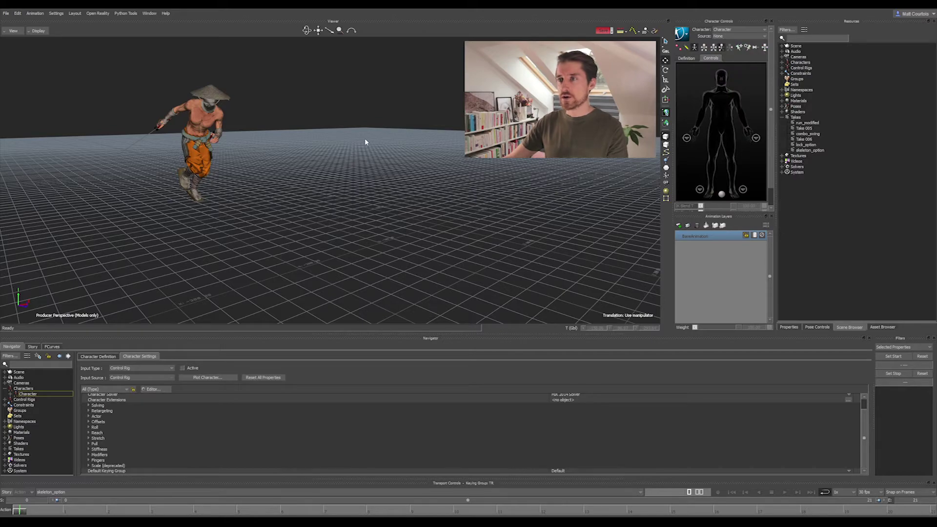
Step: Turn on X-Ray, zoom in, and select the pelvis bone
{"action": "key", "text": "ctrl+a"}
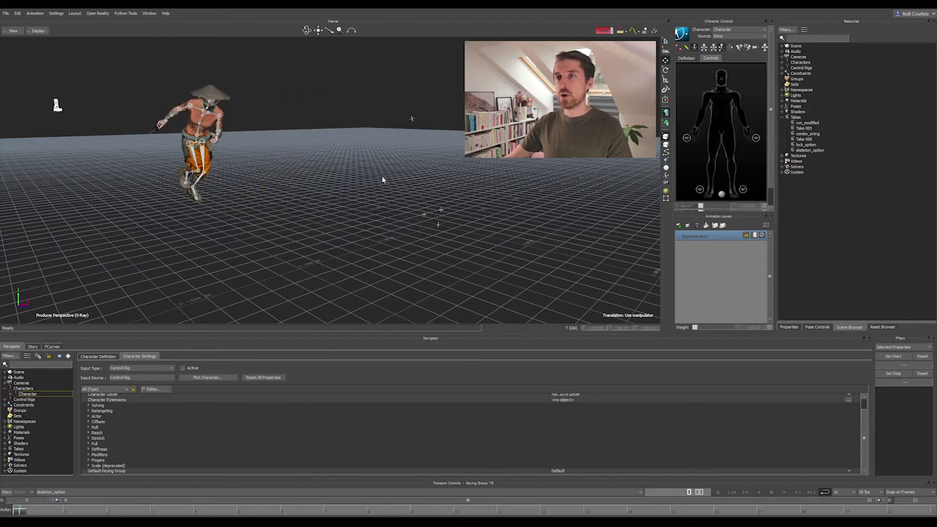
{"action": "scroll", "coordinate": [344, 176], "scroll_direction": "up", "scroll_amount": 10}
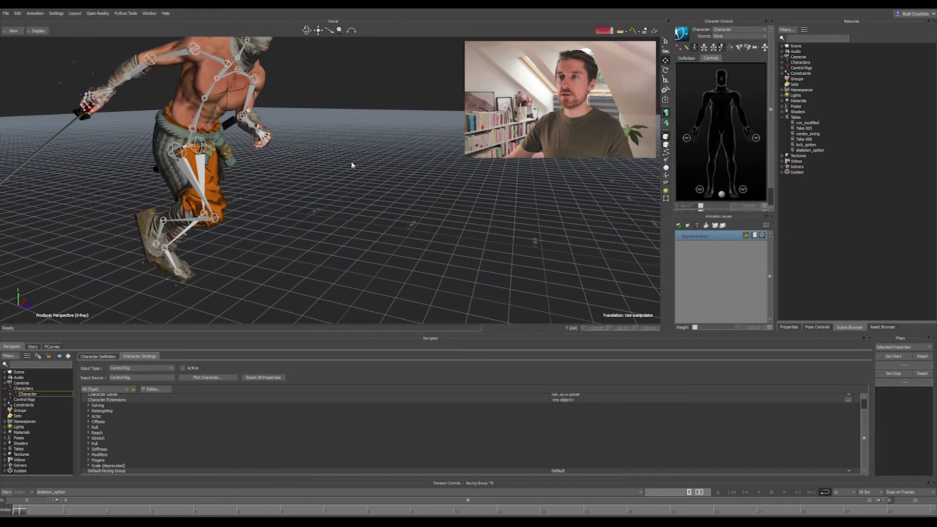
{"action": "left_click", "coordinate": [190, 143]}
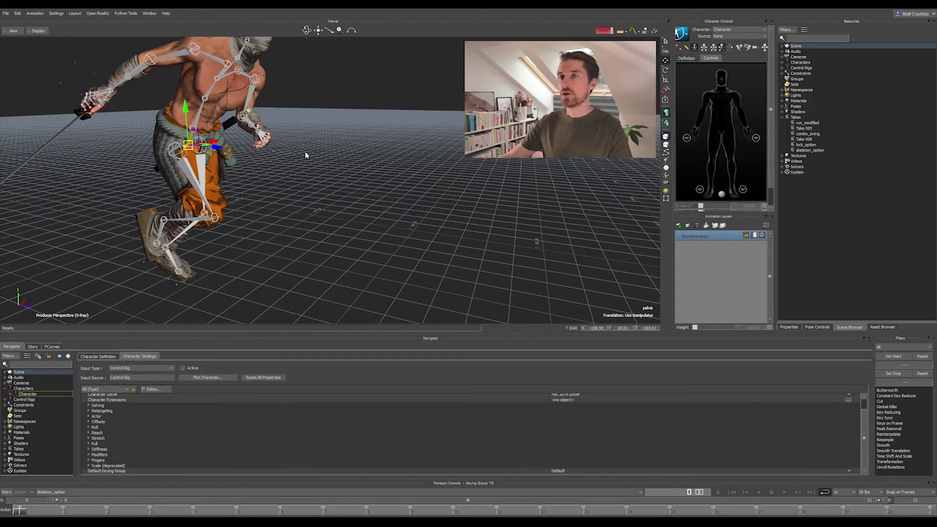
{"action": "left_click", "coordinate": [52, 346]}
Step: Show only the pelvis Translation Y curve, framed in an enlarged FCurves editor
{"action": "left_click", "coordinate": [20, 386]}
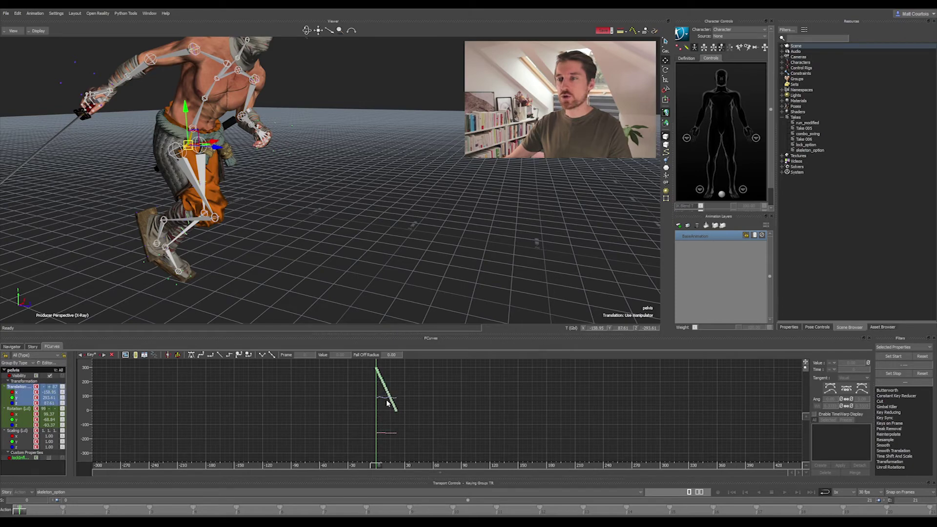
{"action": "key", "text": "a"}
{"action": "left_click_drag", "start_coordinate": [410, 335], "coordinate": [420, 258]}
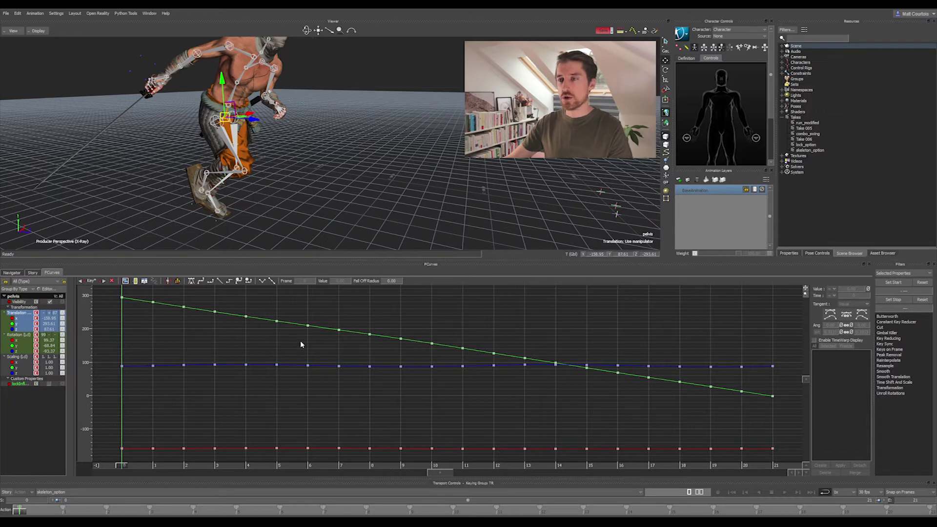
{"action": "left_click", "coordinate": [15, 323]}
{"action": "key", "text": "a"}
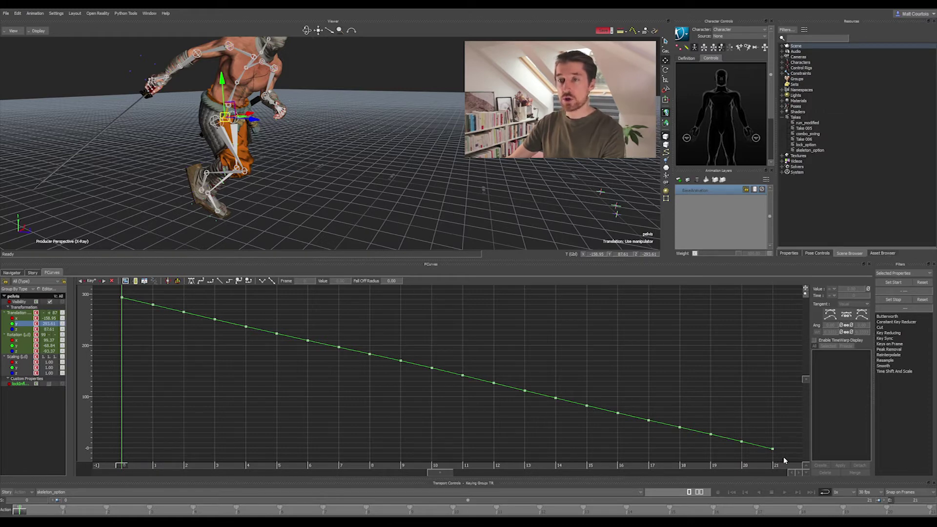
Step: Delete keys 1–21 on the curve, then play back the in-place run and deselect the pelvis
{"action": "left_click_drag", "start_coordinate": [784, 460], "coordinate": [141, 294]}
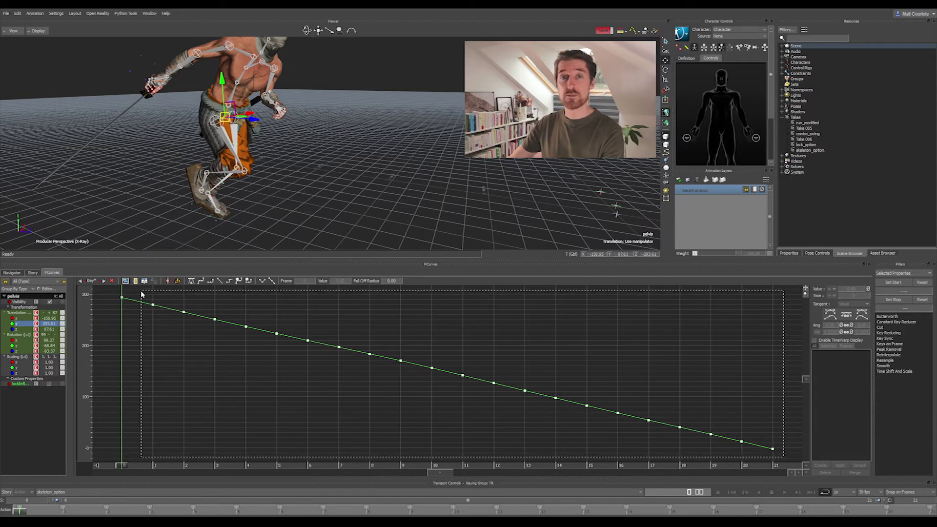
{"action": "left_click_drag", "start_coordinate": [141, 294], "coordinate": [141, 294]}
{"action": "key", "text": "Delete"}
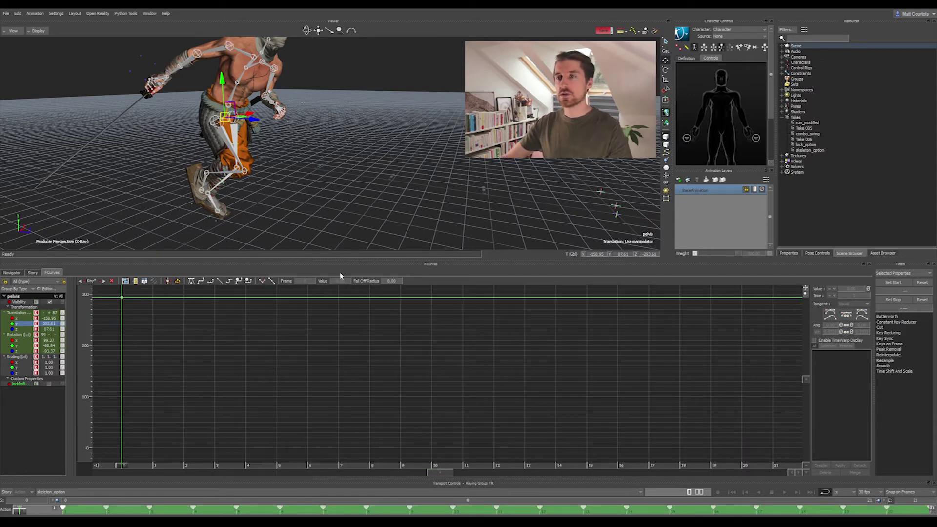
{"action": "key", "text": "space"}
{"action": "left_click", "coordinate": [403, 150]}
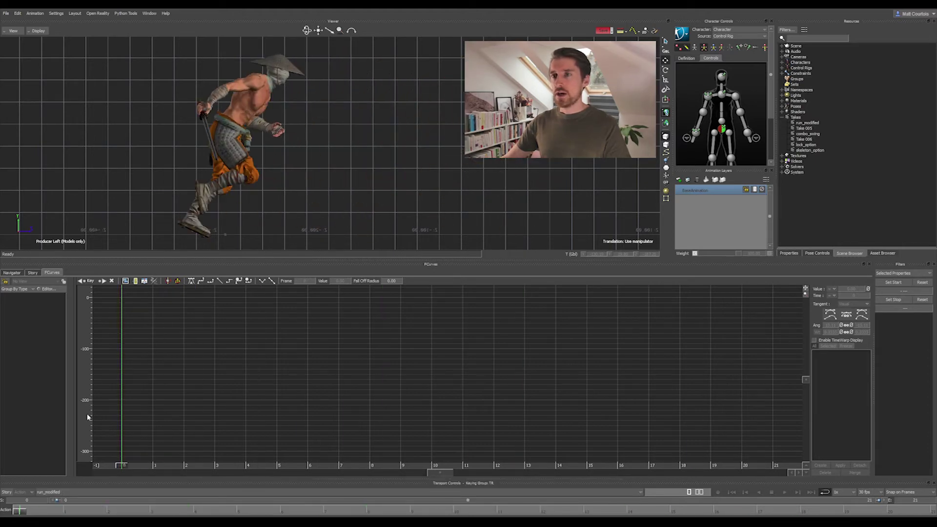
Step: Switch the active take back to run_modified
{"action": "left_click", "coordinate": [55, 492]}
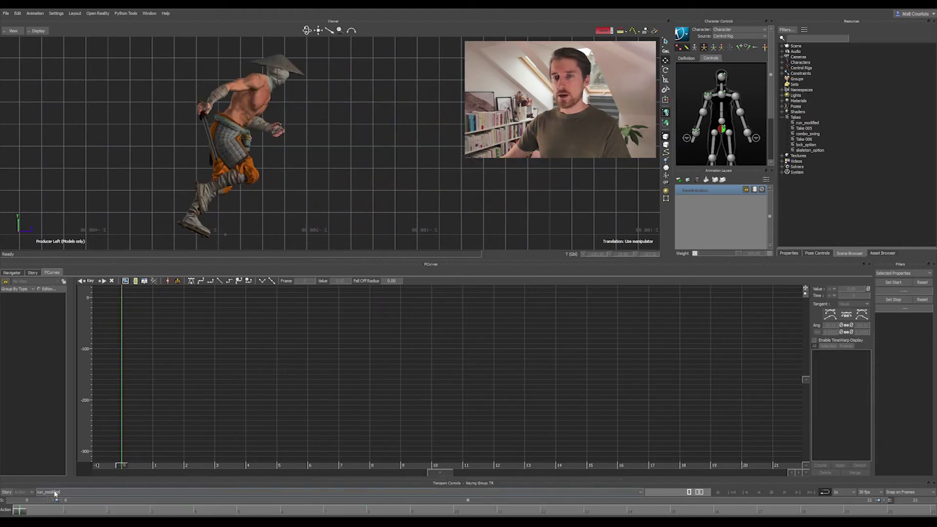
Step: Create a new take copying the current animation and rename Take 007 to 'perfect_option'
{"action": "left_click", "coordinate": [55, 493]}
{"action": "left_click", "coordinate": [51, 511]}
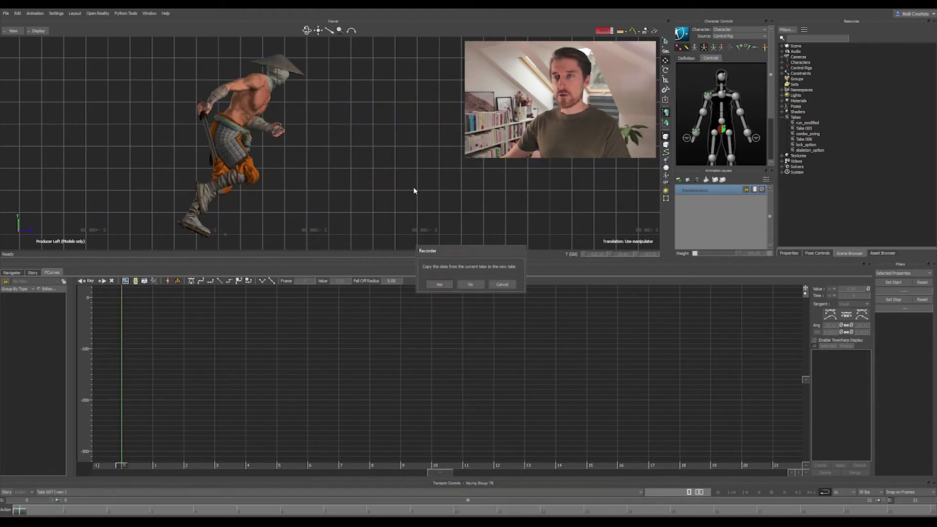
{"action": "left_click", "coordinate": [440, 284]}
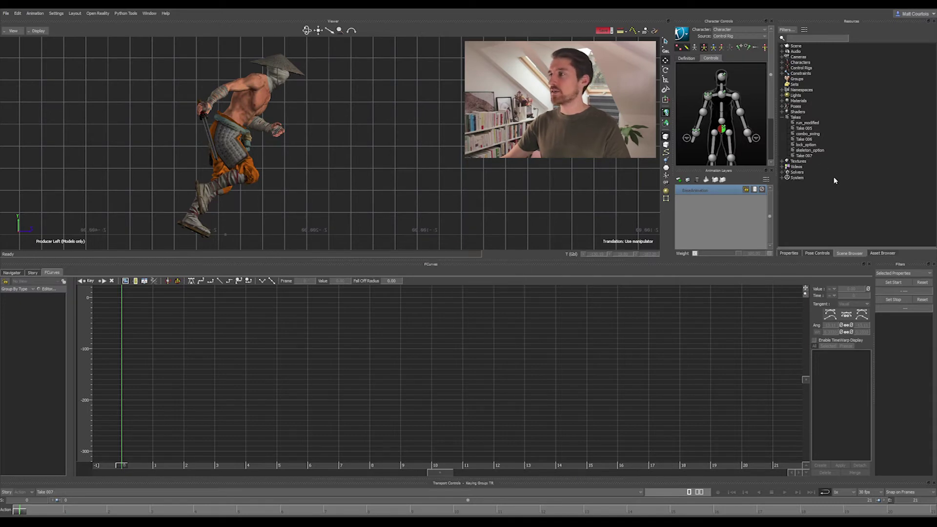
{"action": "left_click", "coordinate": [805, 155]}
{"action": "right_click", "coordinate": [815, 155]}
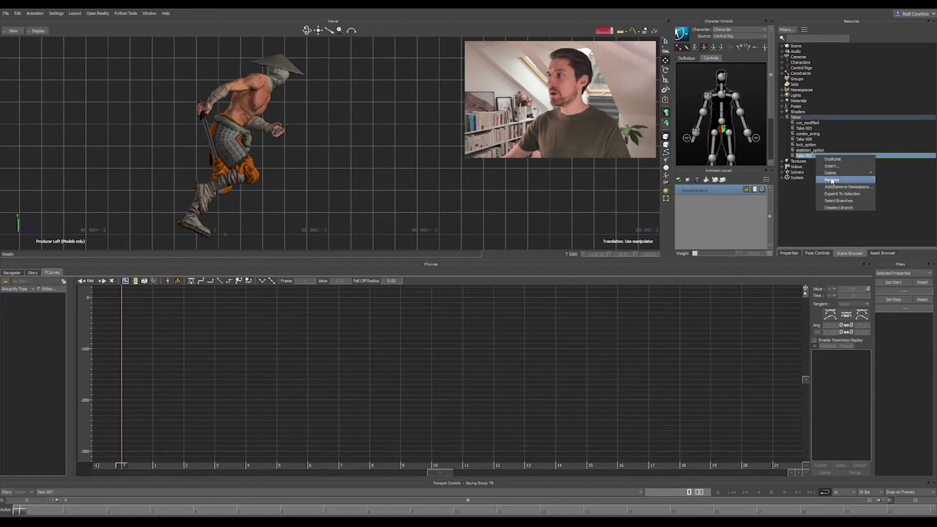
{"action": "left_click", "coordinate": [832, 180]}
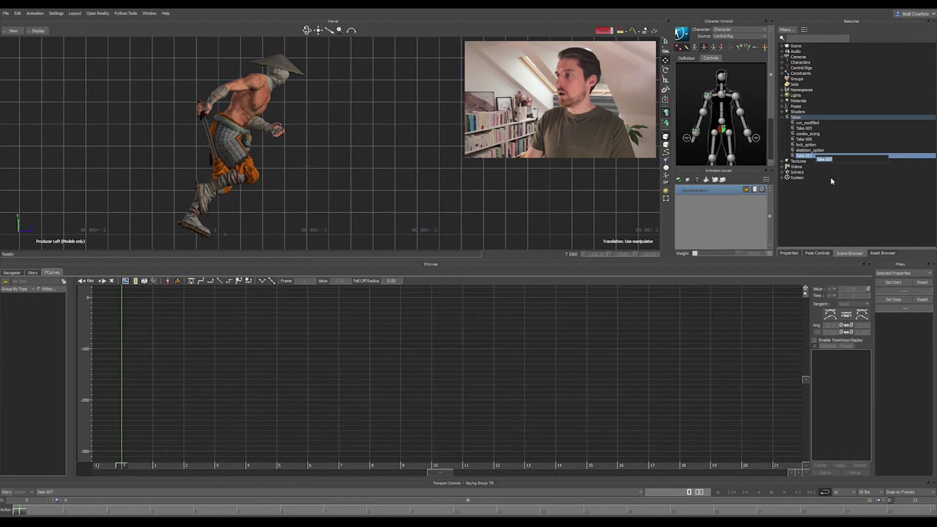
{"action": "type", "text": "perfect_"}
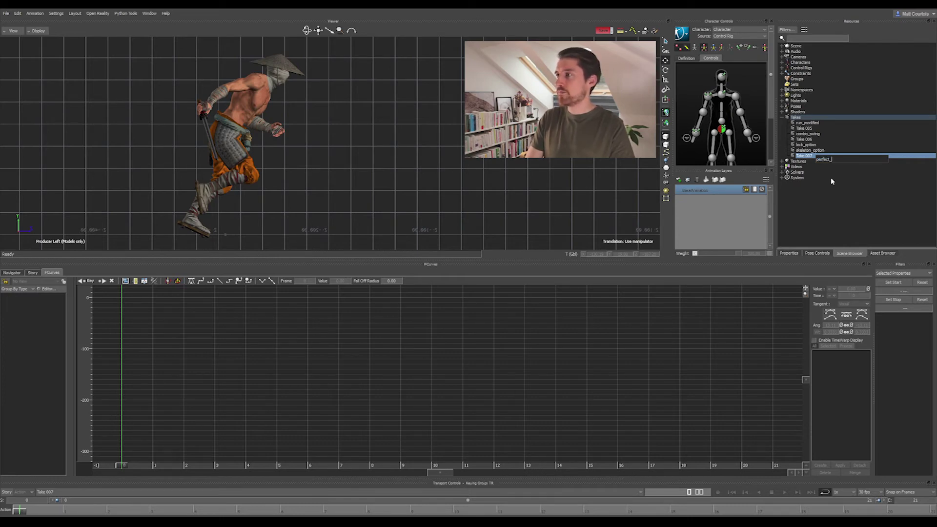
{"action": "type", "text": "option"}
{"action": "key", "text": "Return"}
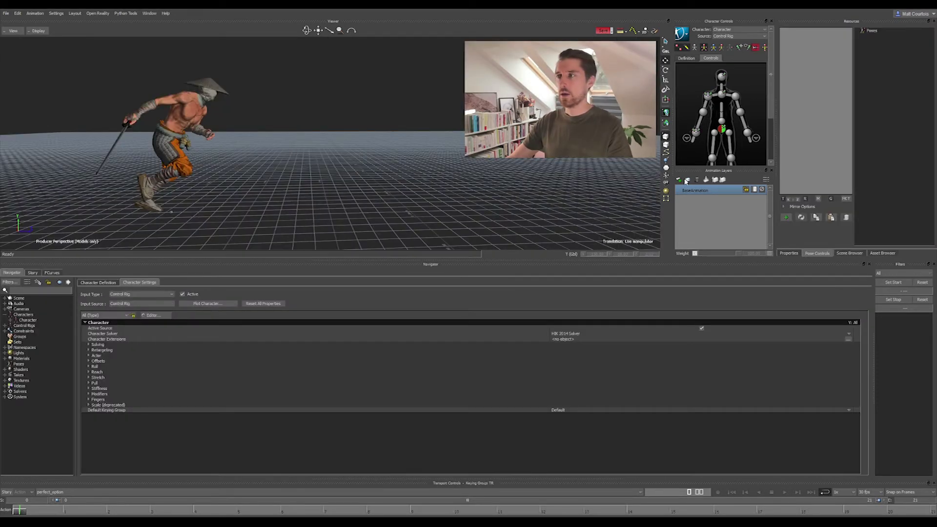
{"action": "left_click", "coordinate": [728, 132]}
Step: On a new AnimLayer1, store the character's starting pose and paste it at frame 21
{"action": "left_click", "coordinate": [679, 179]}
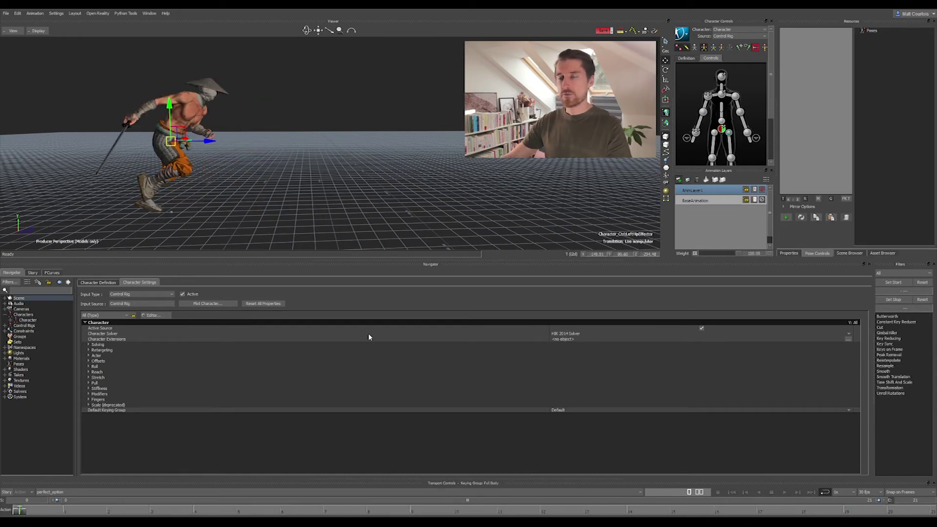
{"action": "left_click", "coordinate": [785, 217]}
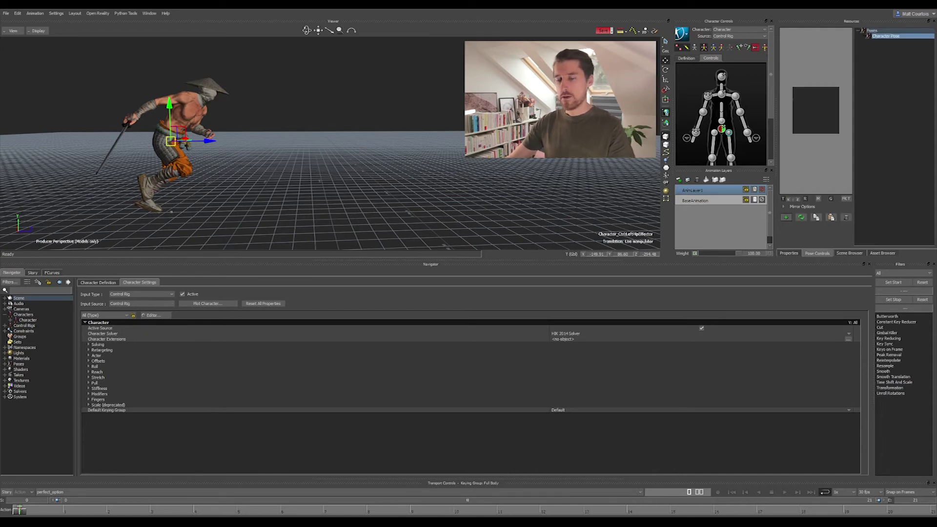
{"action": "key", "text": "End"}
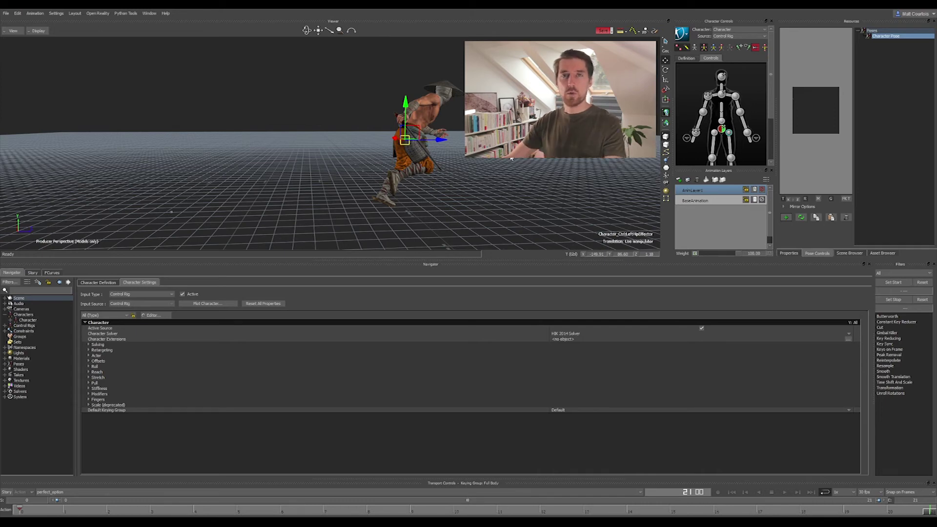
{"action": "double_click", "coordinate": [884, 36]}
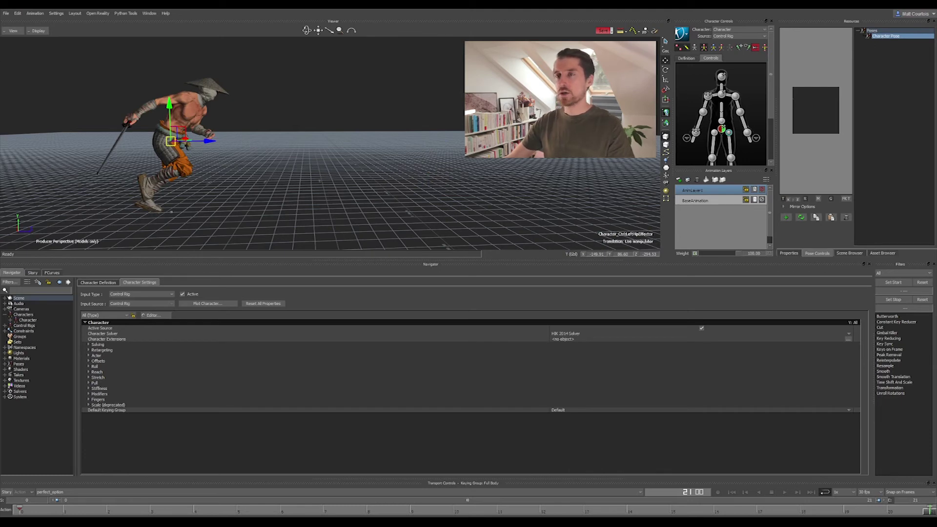
Step: Play back the offset run and bring up the FCurves editor
{"action": "key", "text": "space"}
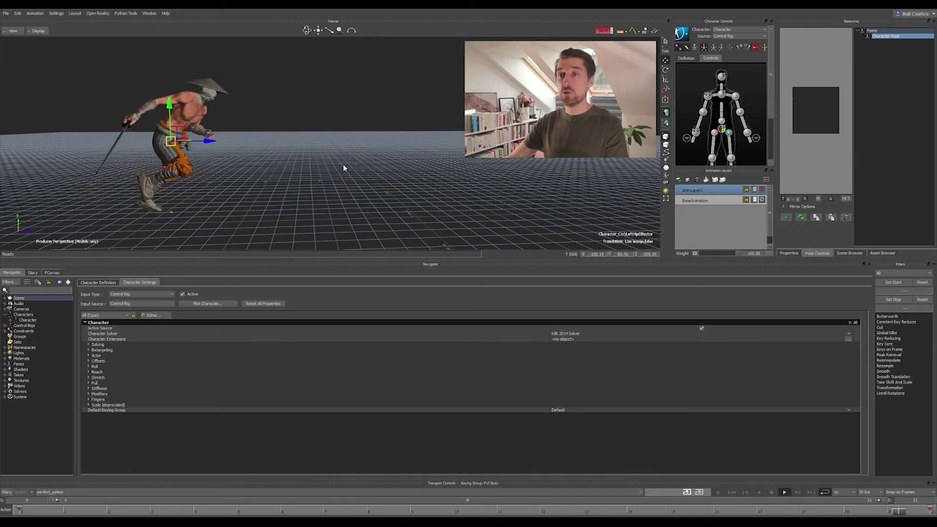
{"action": "left_click", "coordinate": [52, 272]}
Step: Select both hips keys on AnimLayer1 and set them to Linear for a straight 0 to -300 ramp
{"action": "left_click", "coordinate": [721, 130]}
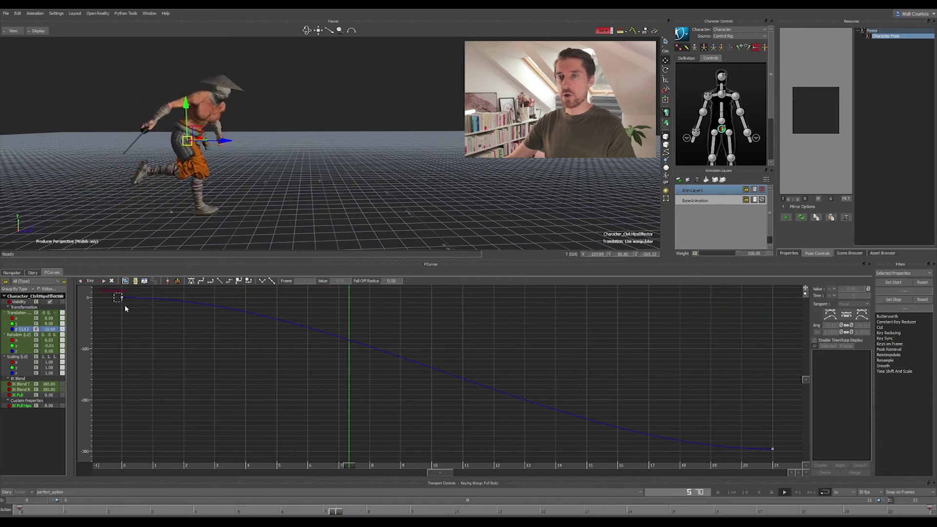
{"action": "left_click_drag", "start_coordinate": [777, 462], "coordinate": [775, 460]}
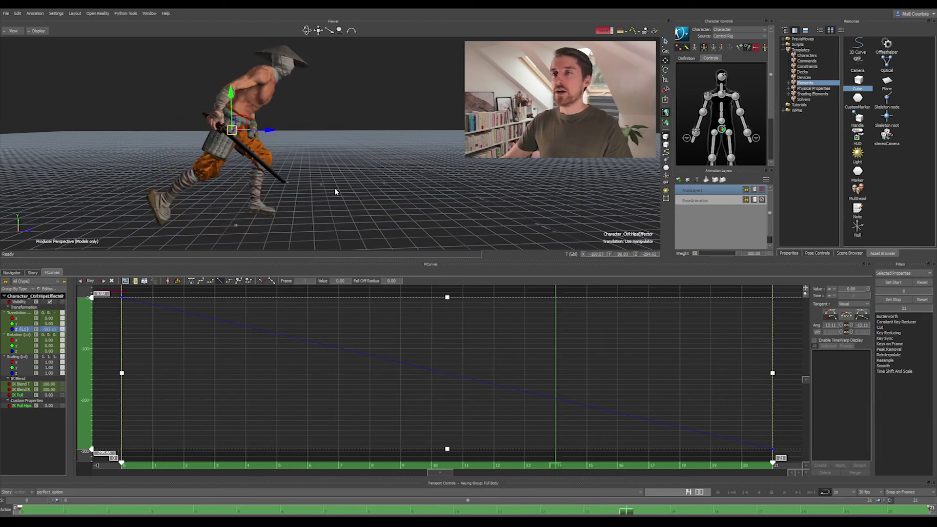
{"action": "left_click", "coordinate": [68, 493]}
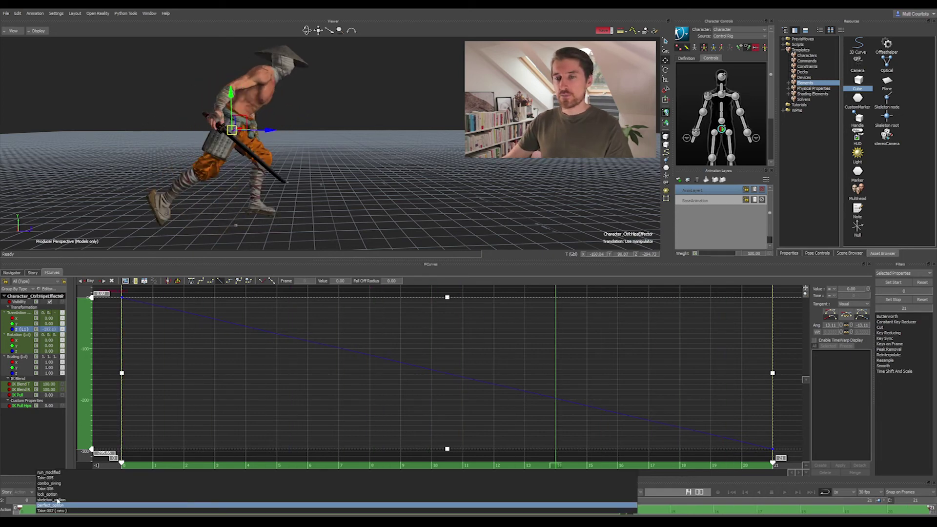
Step: Play the lock_option take with X-Ray on, viewed from the Producer Left camera
{"action": "left_click", "coordinate": [49, 494]}
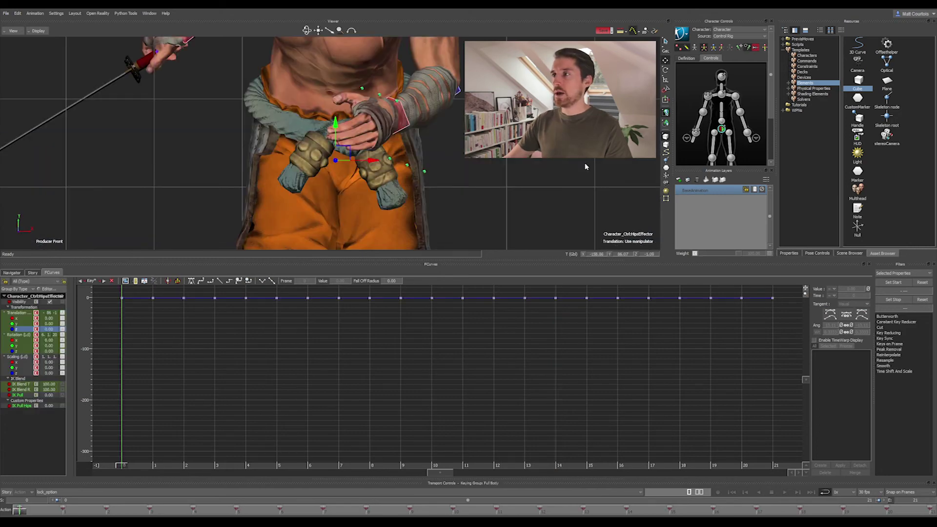
{"action": "key", "text": "space"}
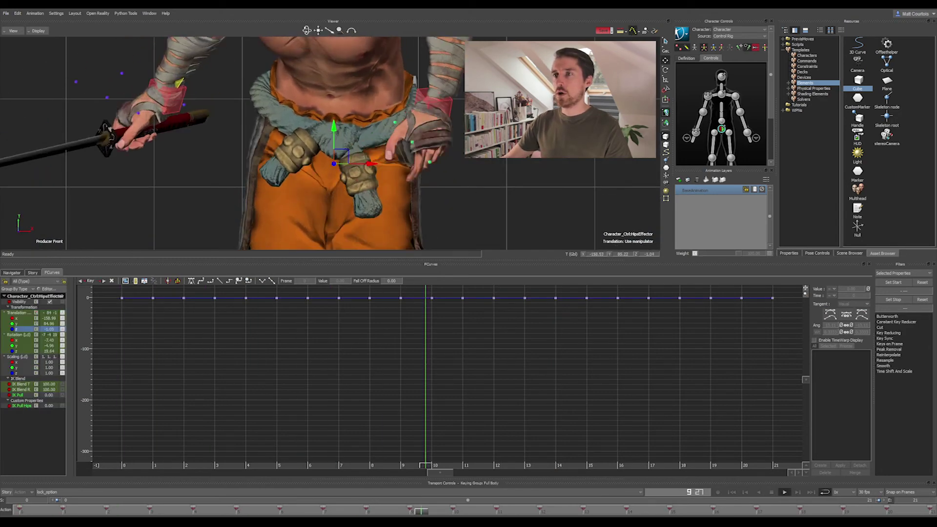
{"action": "key", "text": "ctrl+a"}
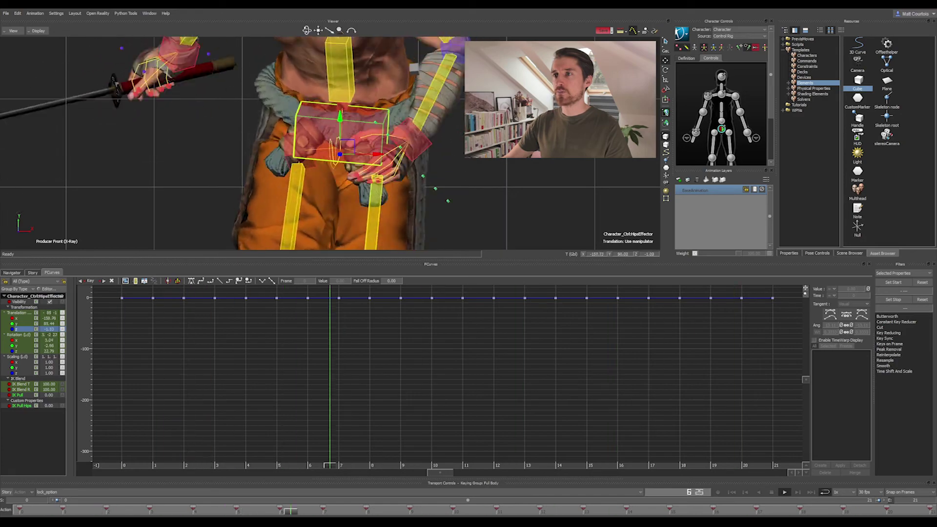
{"action": "key", "text": "ctrl+l"}
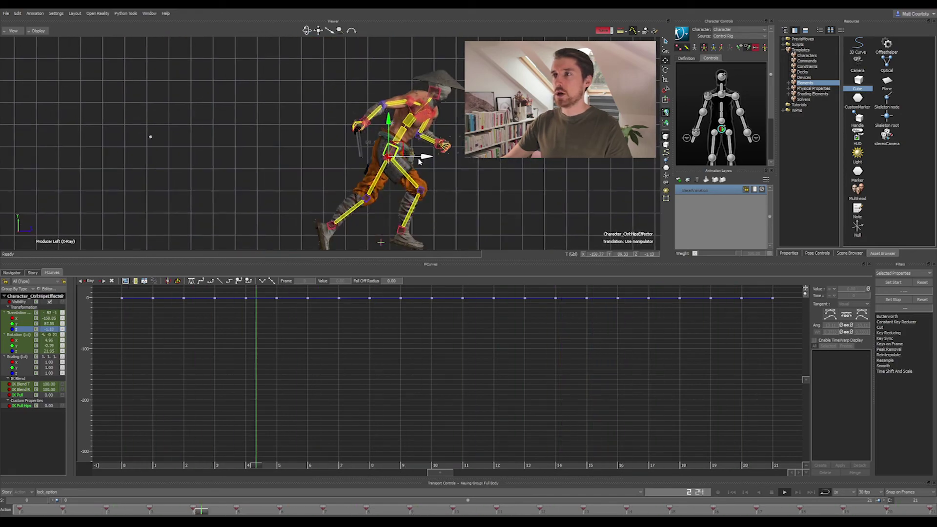
Step: Zoom in on the runner and frame the view on the hips effector
{"action": "left_click_drag", "start_coordinate": [333, 106], "coordinate": [382, 176], "text": "ctrl"}
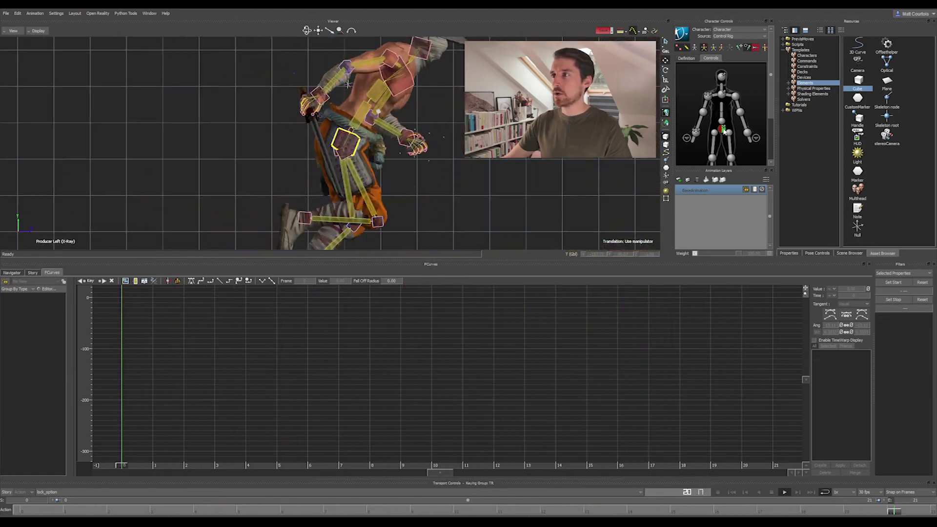
{"action": "left_click", "coordinate": [722, 130]}
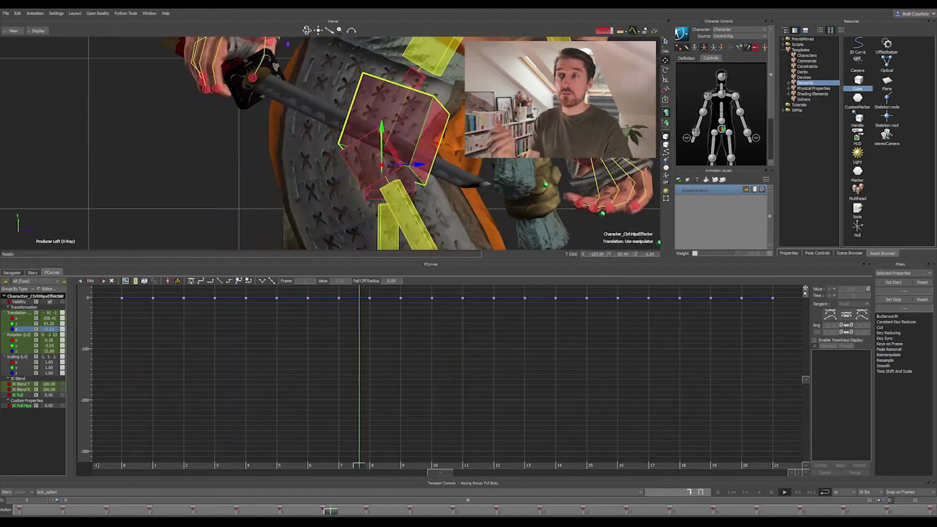
{"action": "key", "text": "a"}
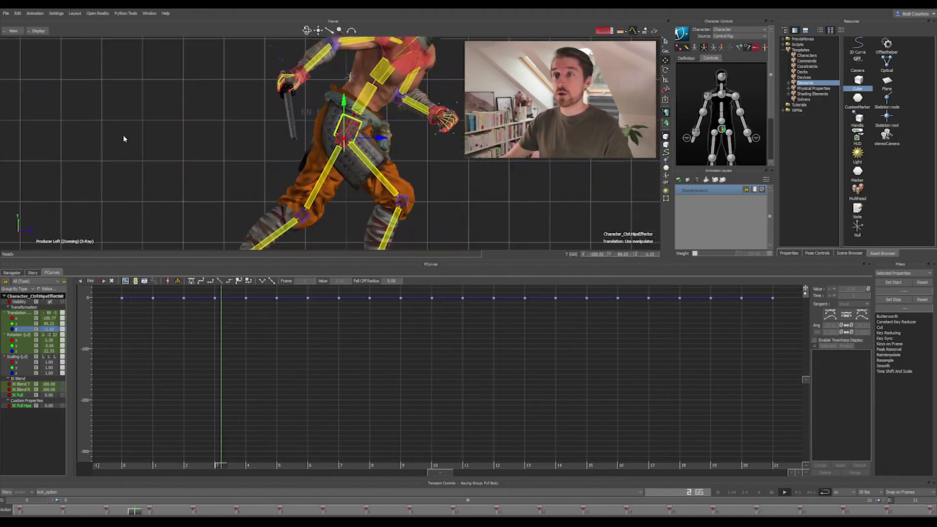
{"action": "key", "text": "f"}
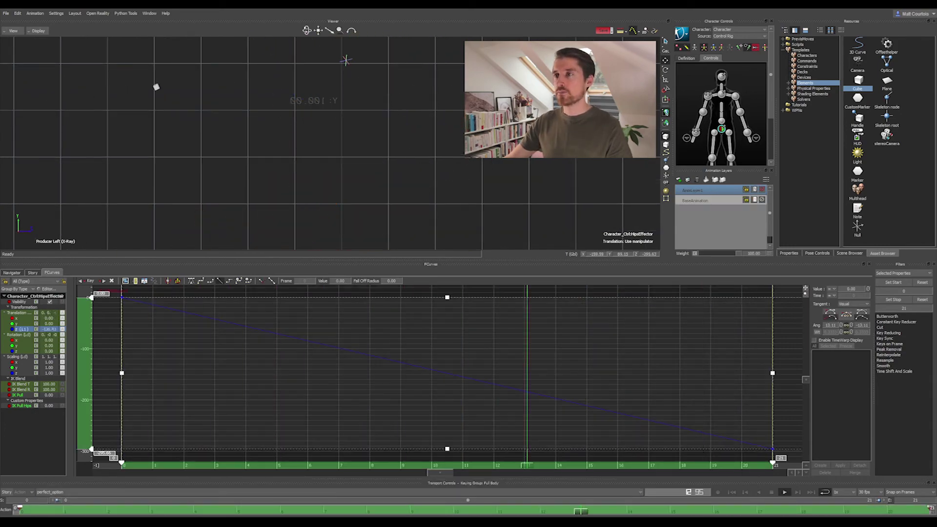
Step: Zoom the Producer Left view in and out while the perfect_option take loops
{"action": "scroll", "coordinate": [419, 178], "scroll_direction": "up", "scroll_amount": 5}
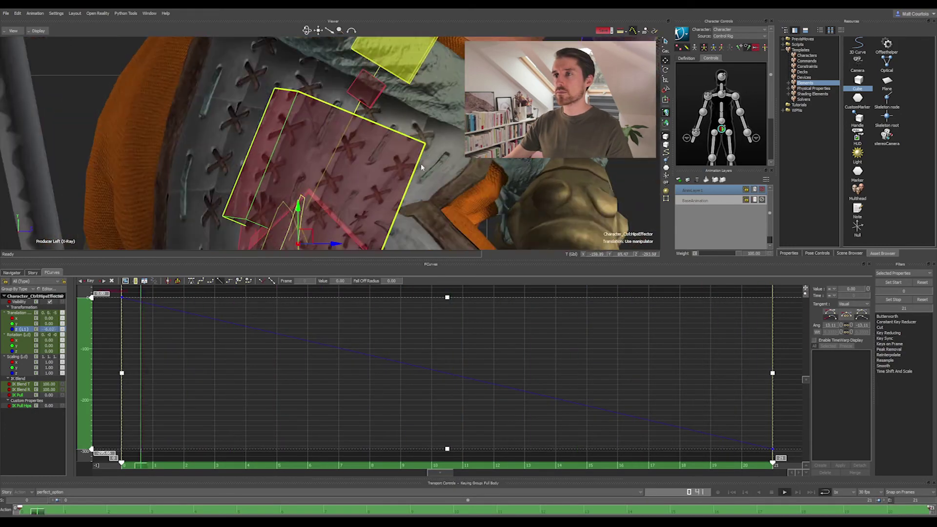
{"action": "scroll", "coordinate": [419, 178], "scroll_direction": "down", "scroll_amount": 4}
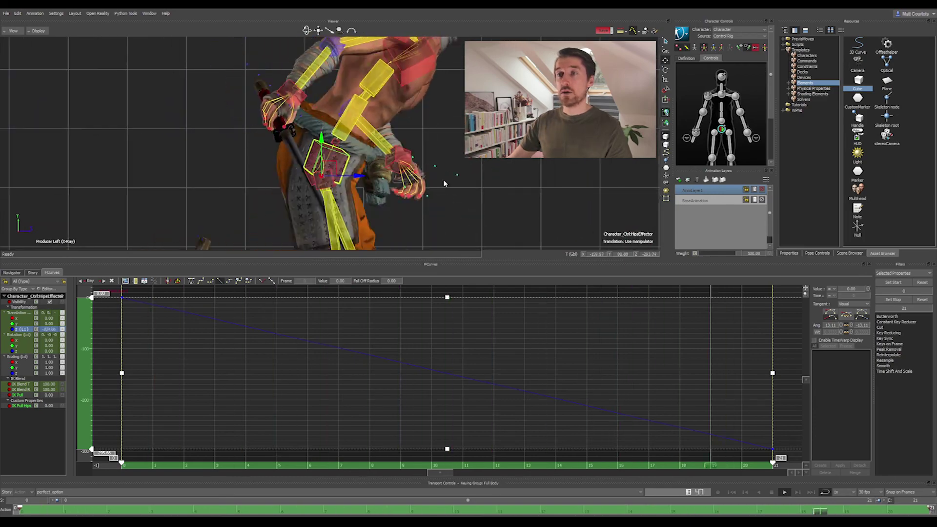
{"action": "scroll", "coordinate": [443, 174], "scroll_direction": "up", "scroll_amount": 2}
{"action": "scroll", "coordinate": [443, 174], "scroll_direction": "up", "scroll_amount": 2}
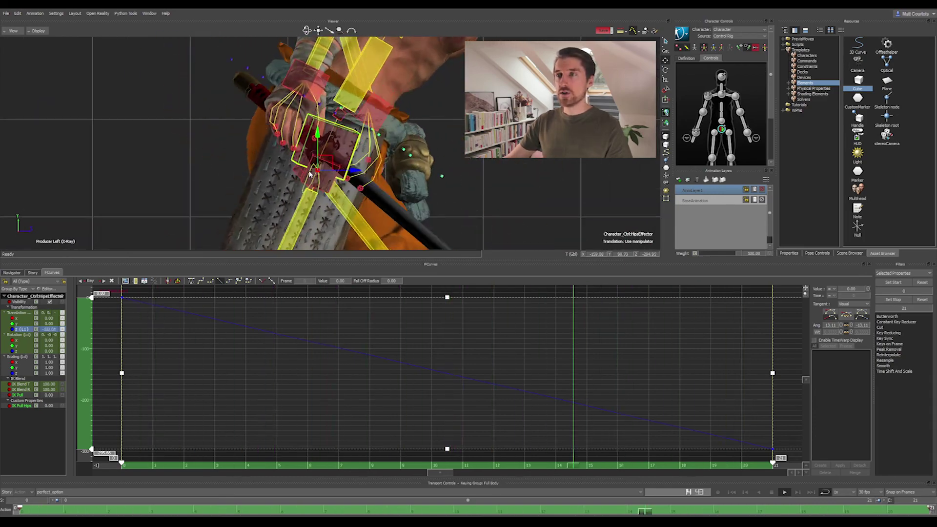